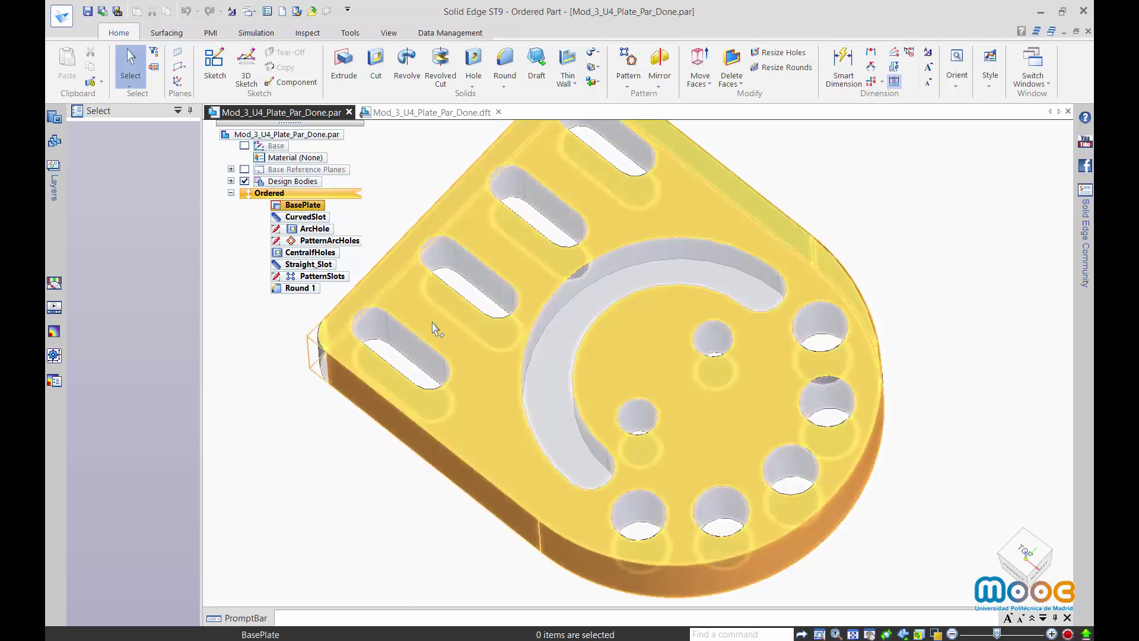
Examine the plate's dimensions in the Mod_3_U4_Plate_Par_Done.dft drawing.
left_click(461, 112)
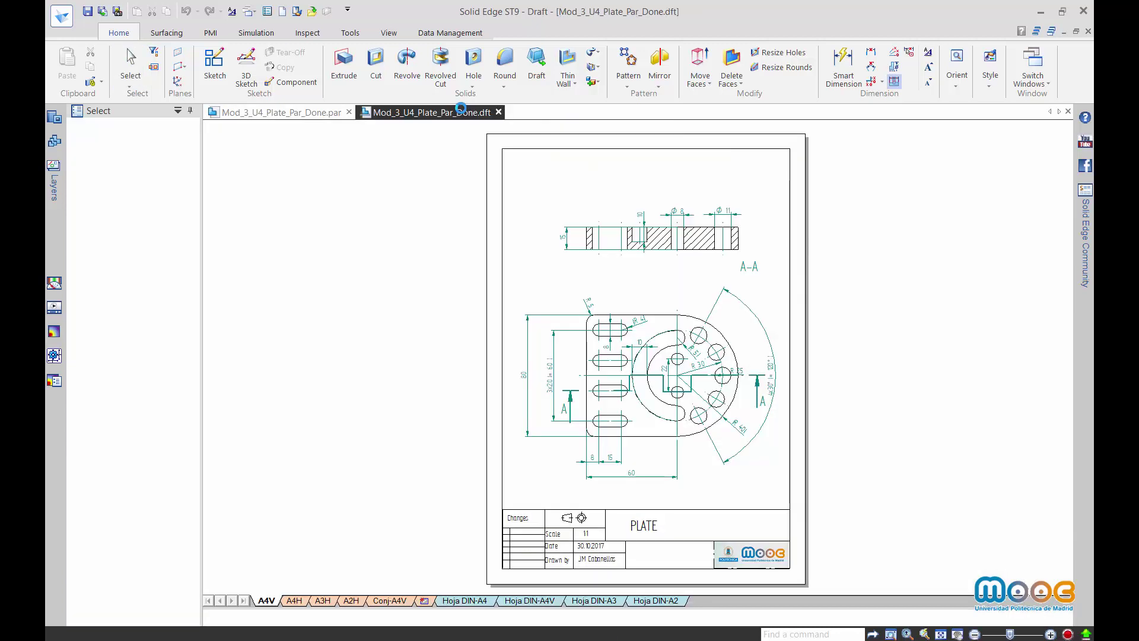
scroll(665, 386, "up", 1)
scroll(665, 387, "up", 2)
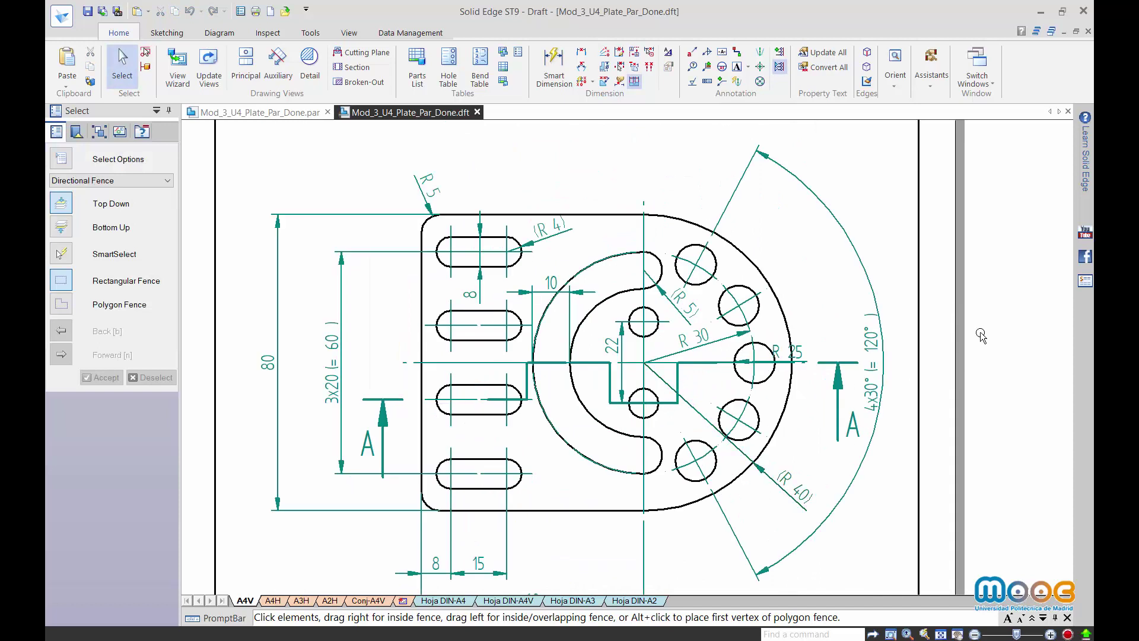
scroll(978, 370, "down", 3)
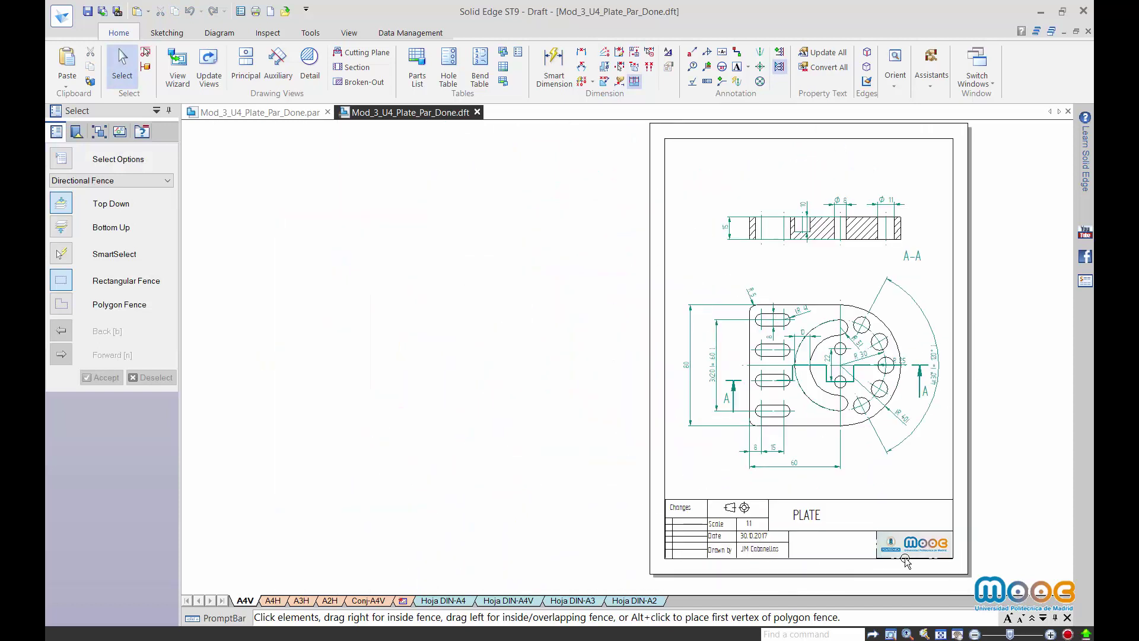
left_click(957, 634)
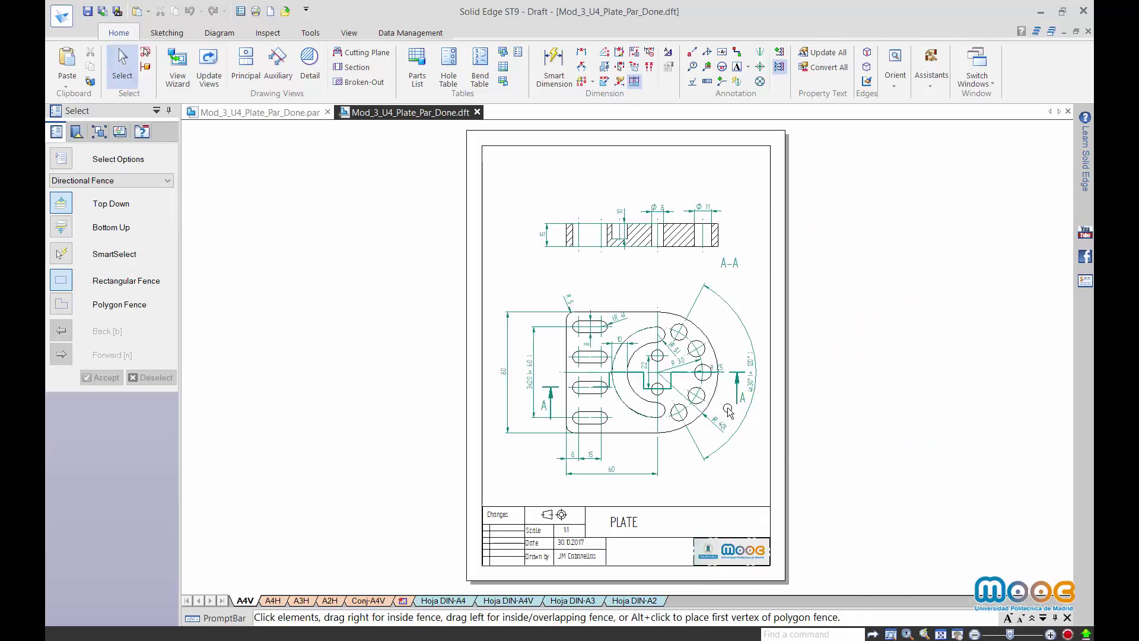
Create a new part from the ISO Metric standard template "iso metric part.par".
left_click(271, 11)
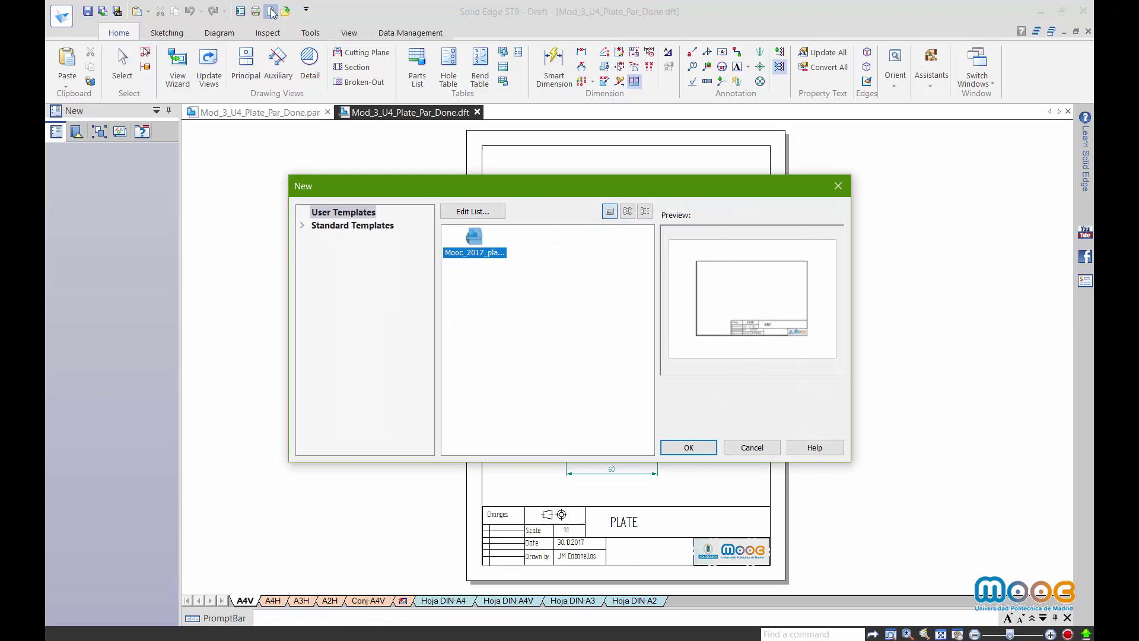
left_click(301, 226)
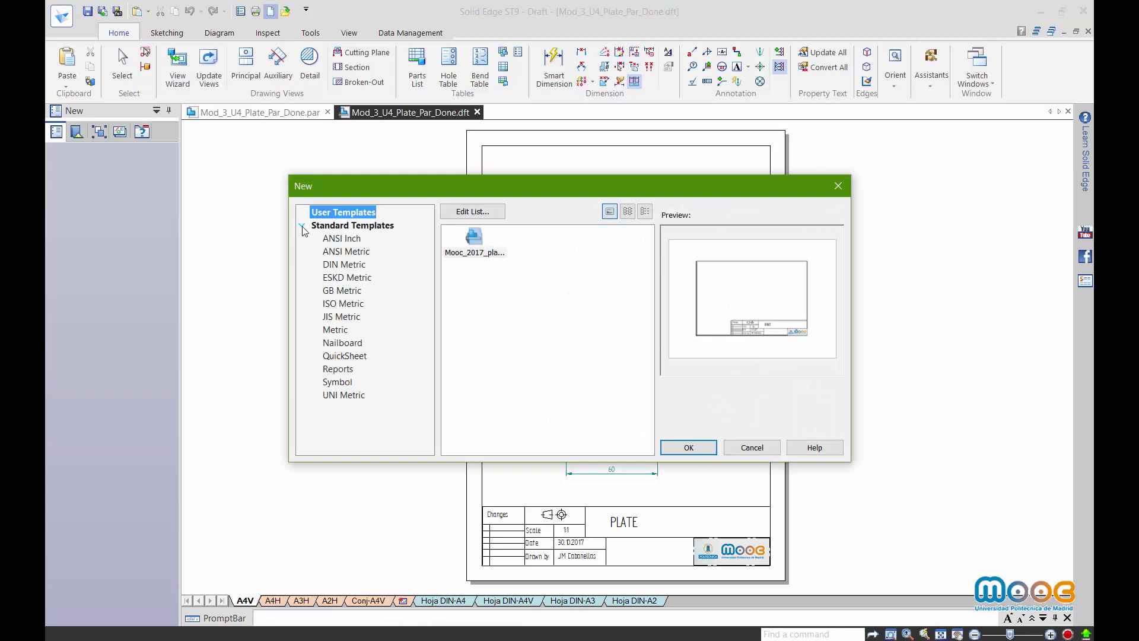
left_click(356, 305)
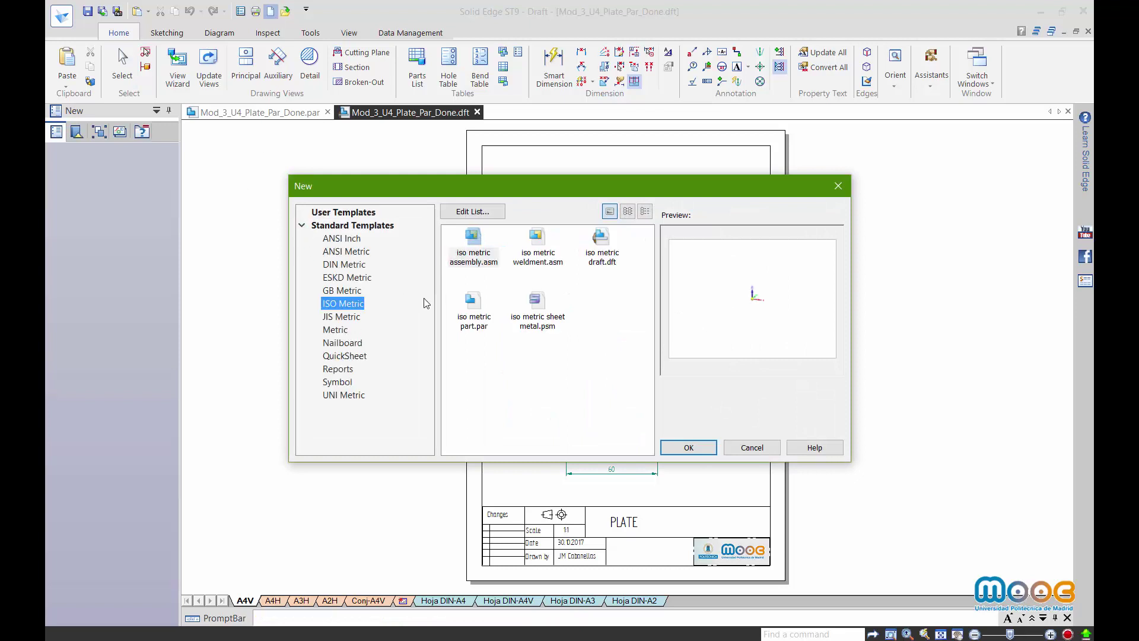
double_click(473, 303)
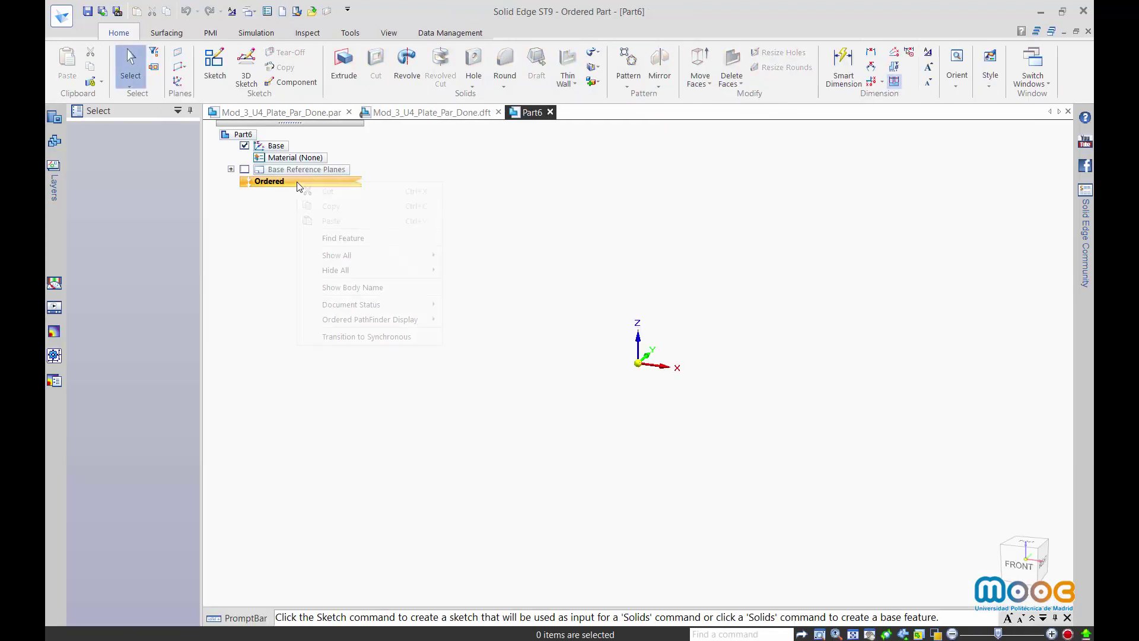
Show the base reference planes and hide the base coordinate system in the new part.
right_click(297, 182)
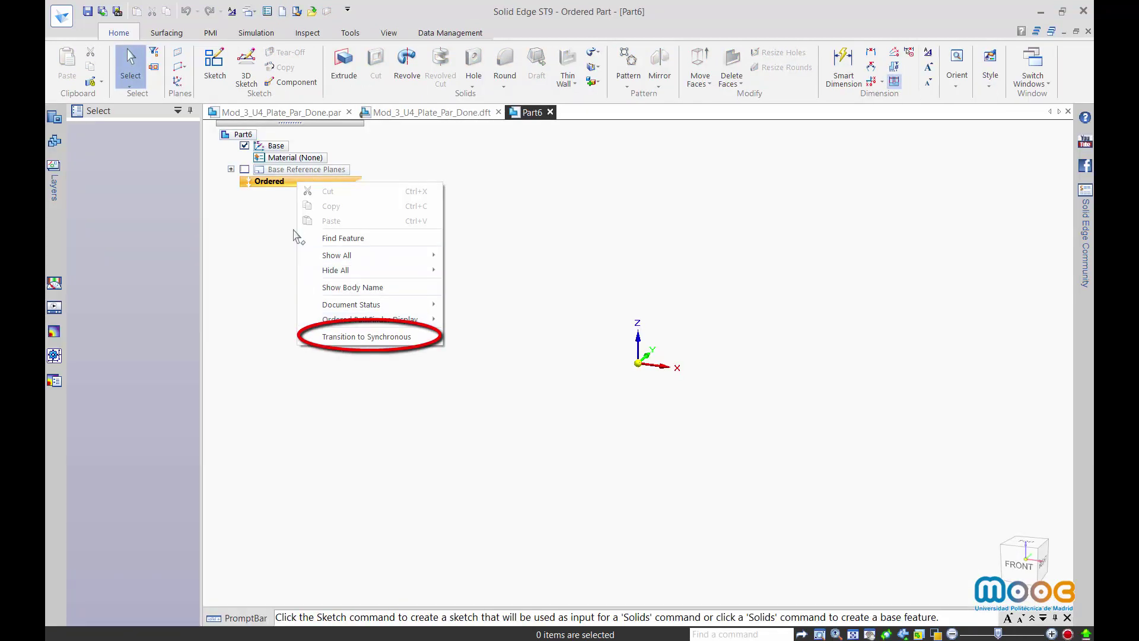
left_click(244, 171)
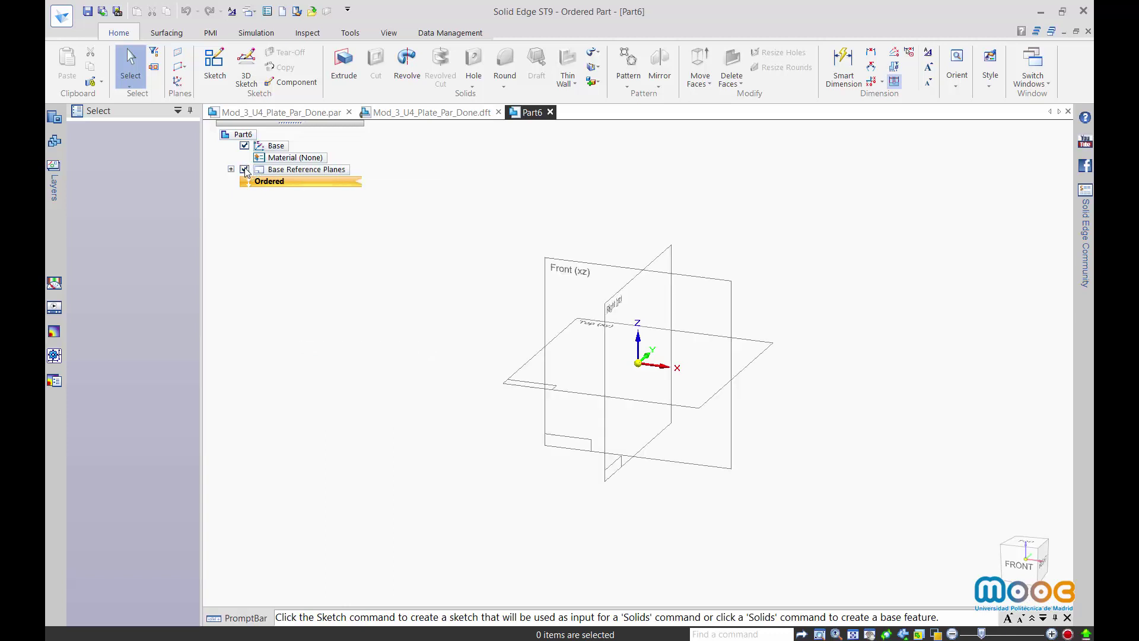
left_click(245, 145)
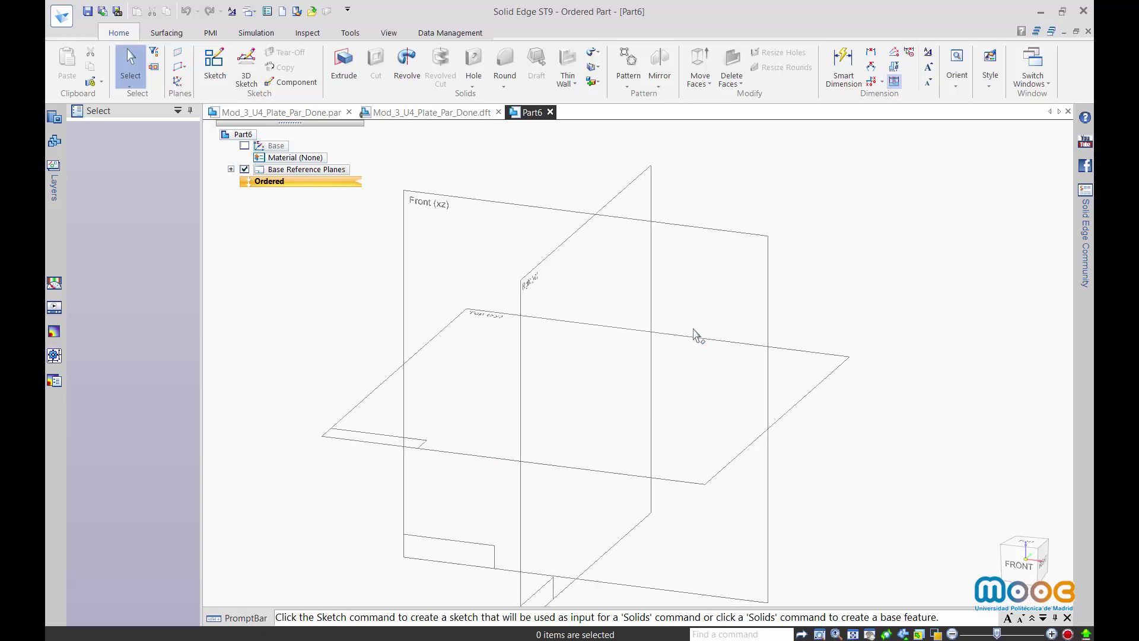
Check the plate drawing and start an Extrude in the new part with its profile sketch on the Top (xy) plane.
left_click(424, 112)
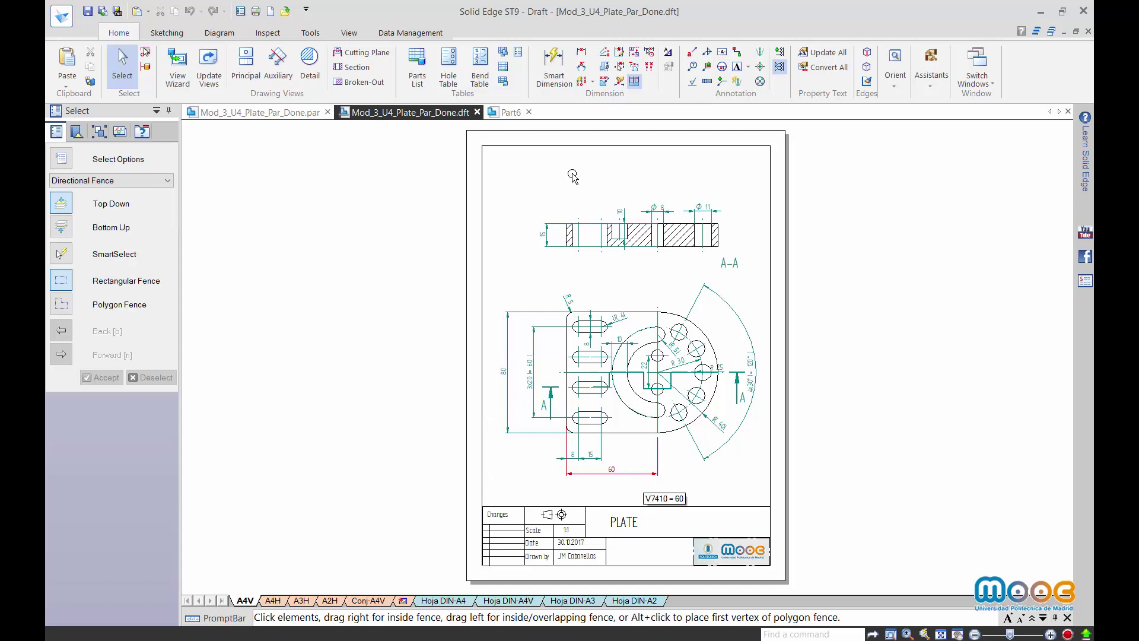
left_click(514, 114)
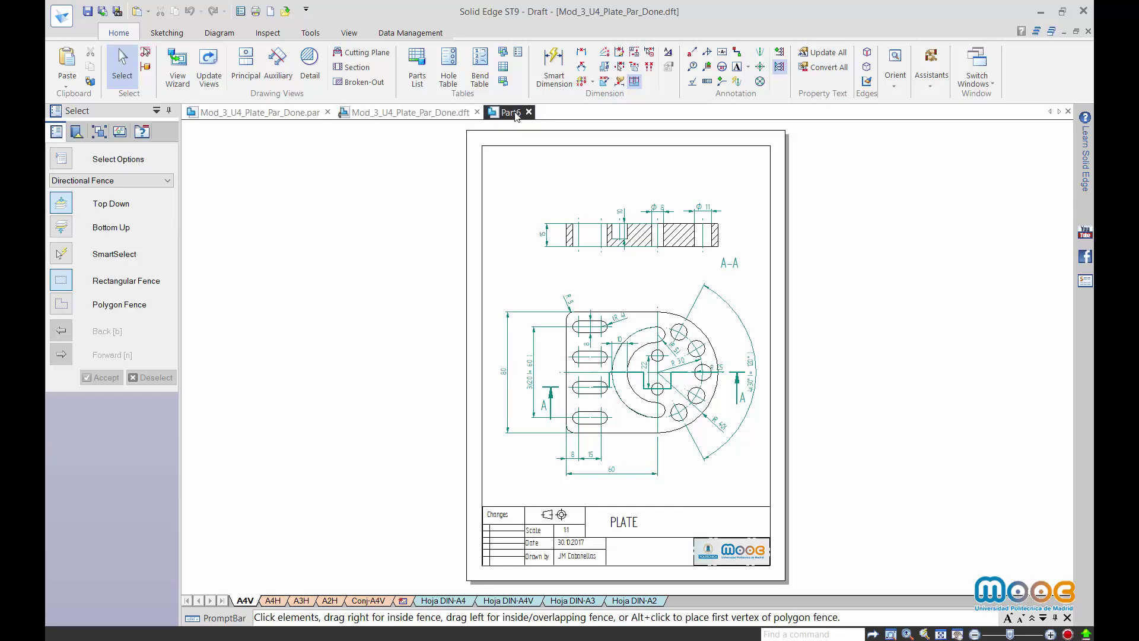
left_click(344, 62)
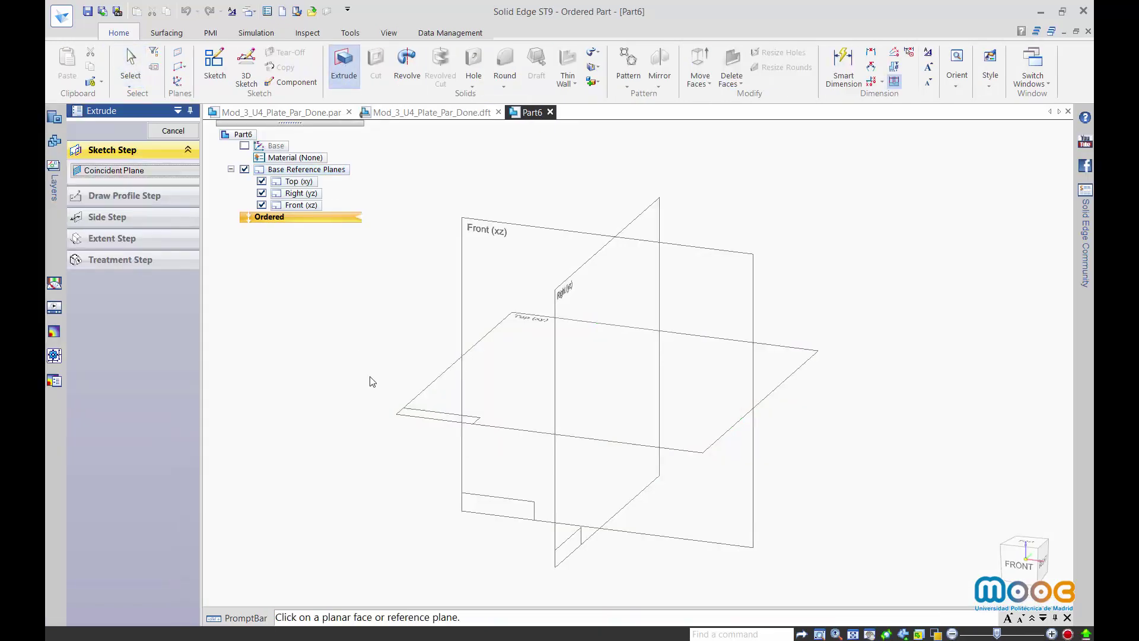
left_click(421, 420)
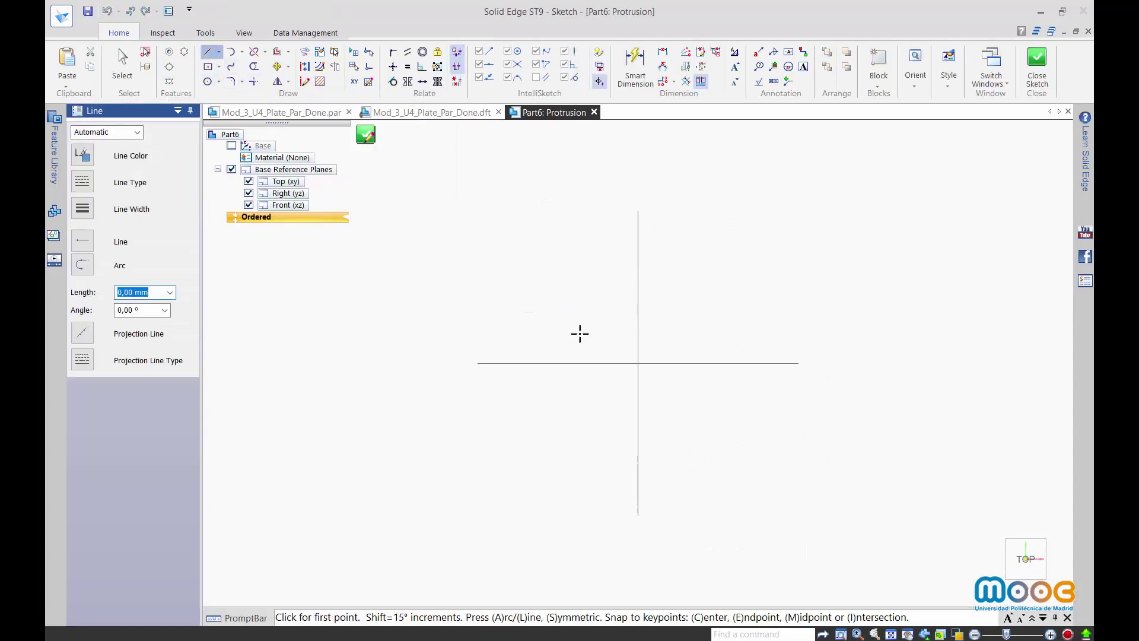
Sketch a closed D-shaped profile from three lines, about 62 mm wide and 86 mm tall, and a tangent arc ending on the vertical axis.
left_click(637, 249)
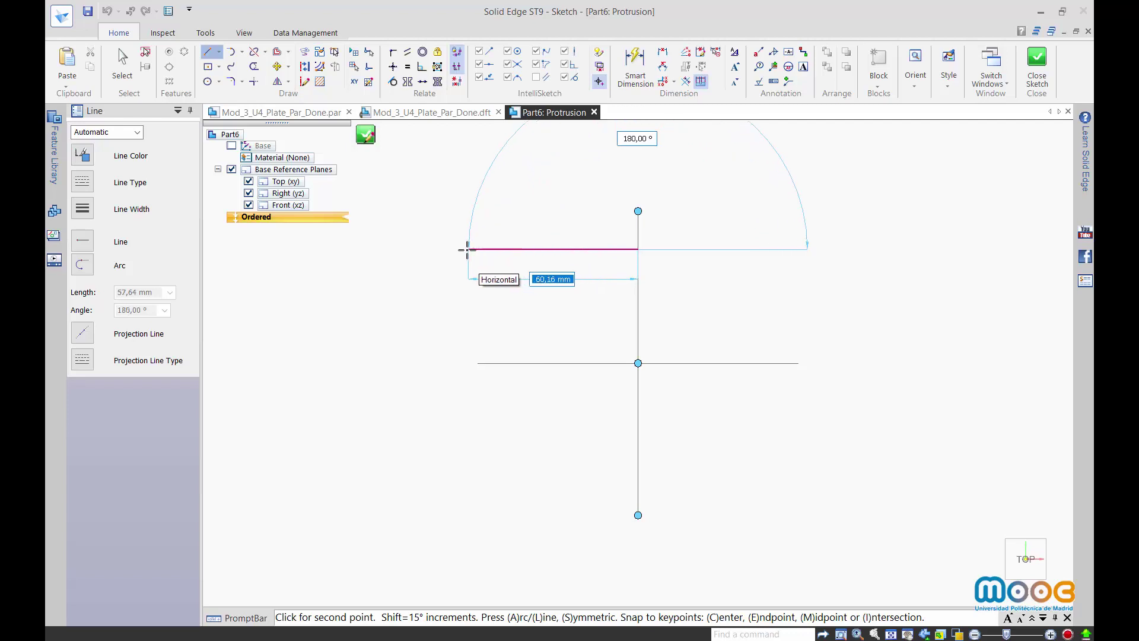
left_click(464, 249)
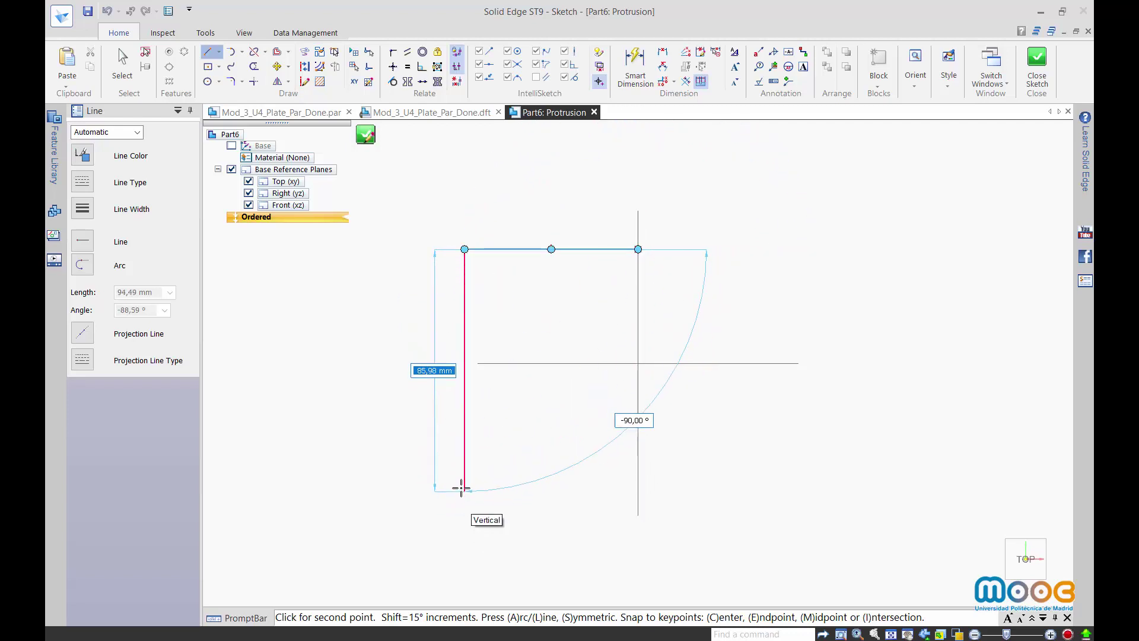
left_click(463, 485)
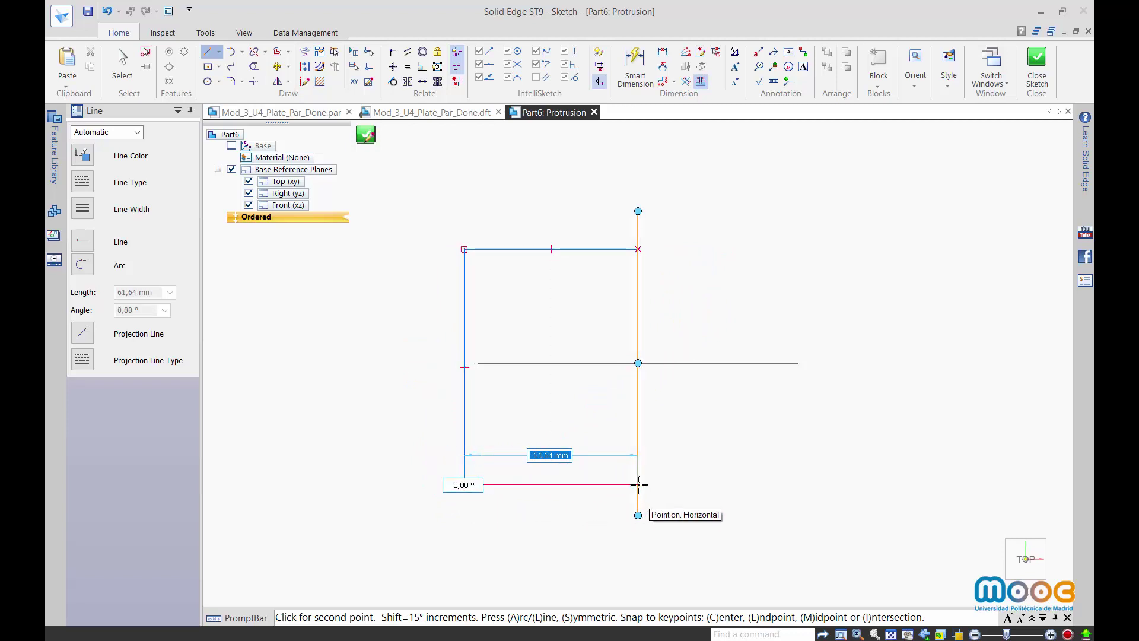
left_click(638, 485)
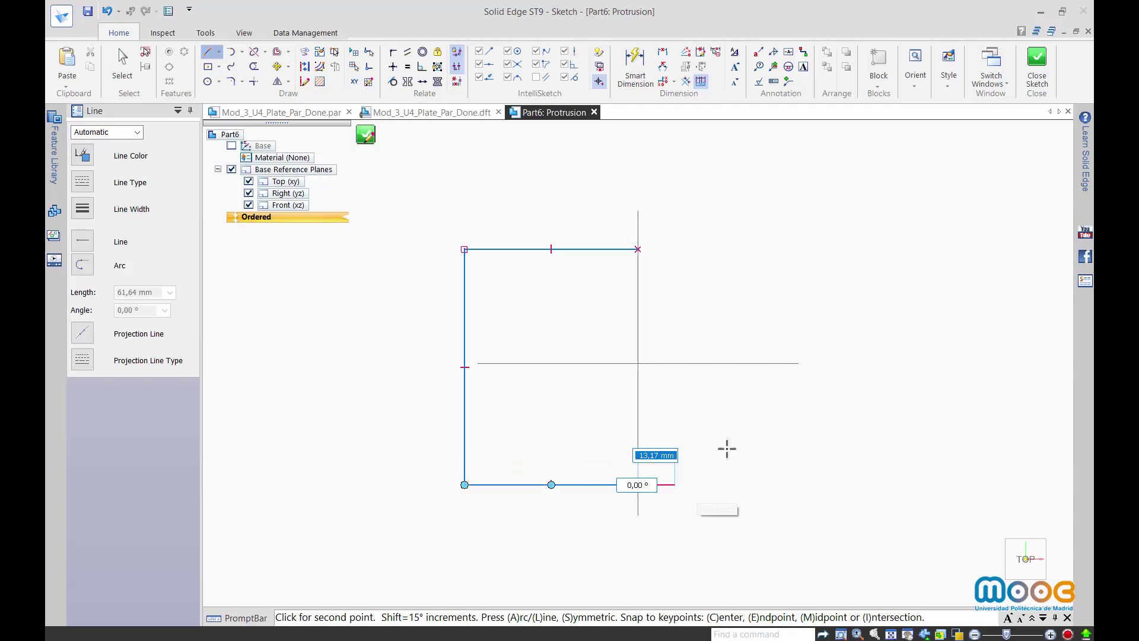
left_click(82, 264)
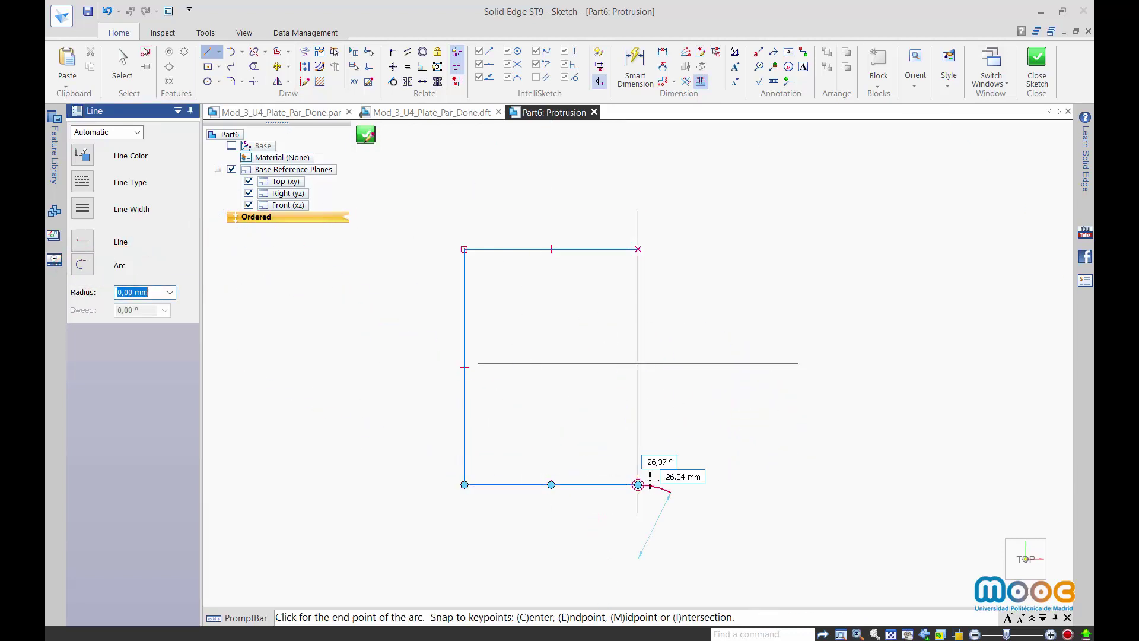
left_click(638, 249)
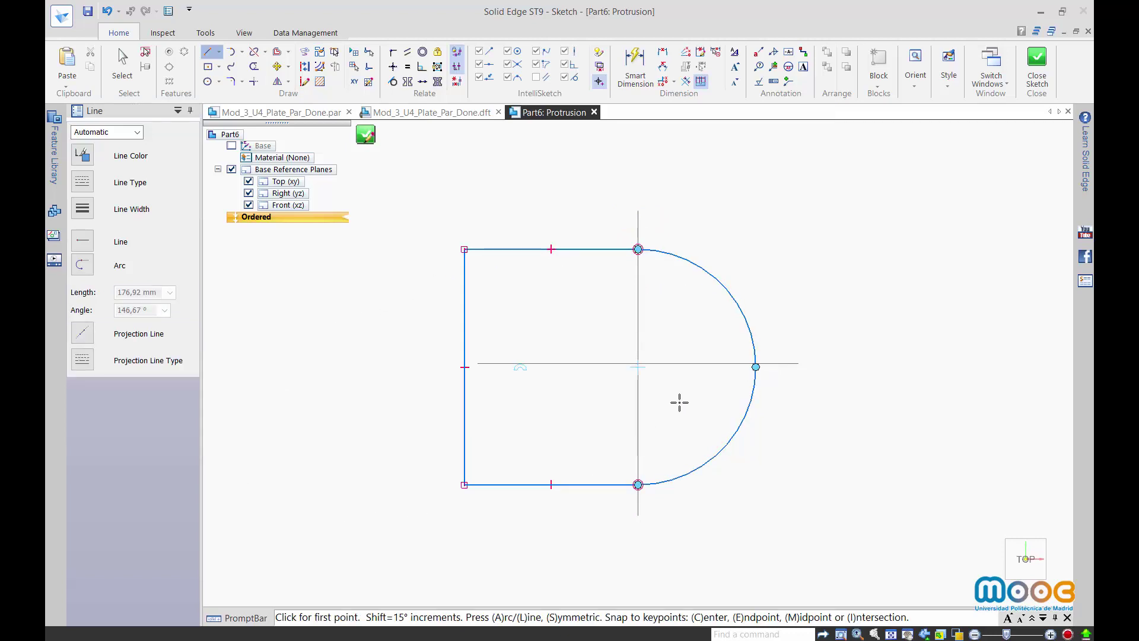
Connect the midpoint of the profile's vertical side to the horizontal reference axis.
scroll(666, 385, "up", 3)
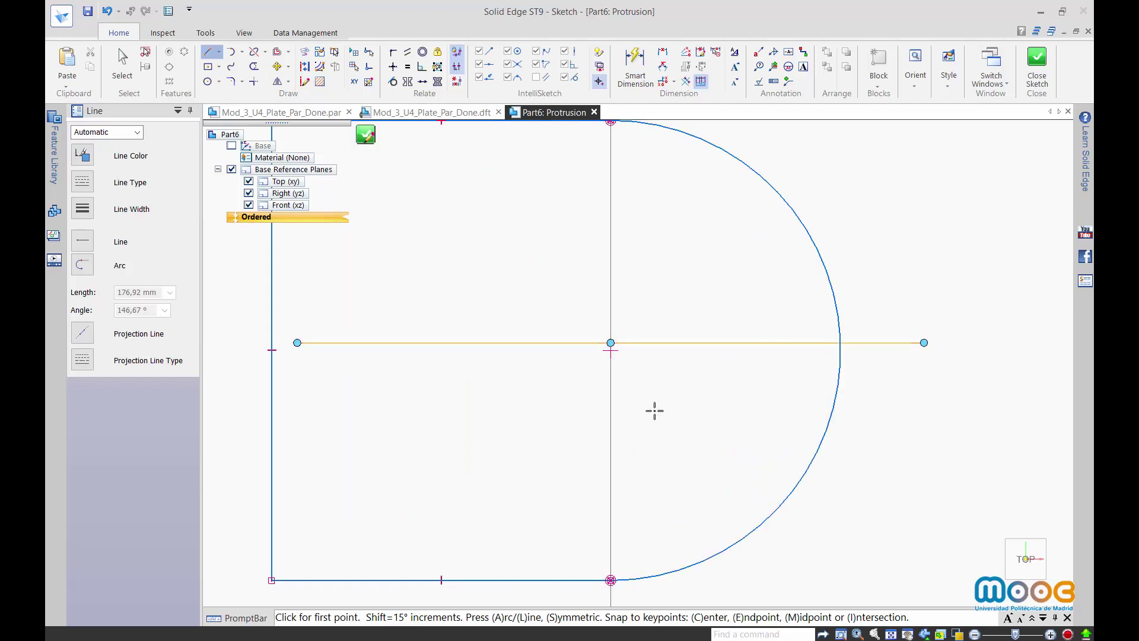
scroll(663, 425, "down", 2)
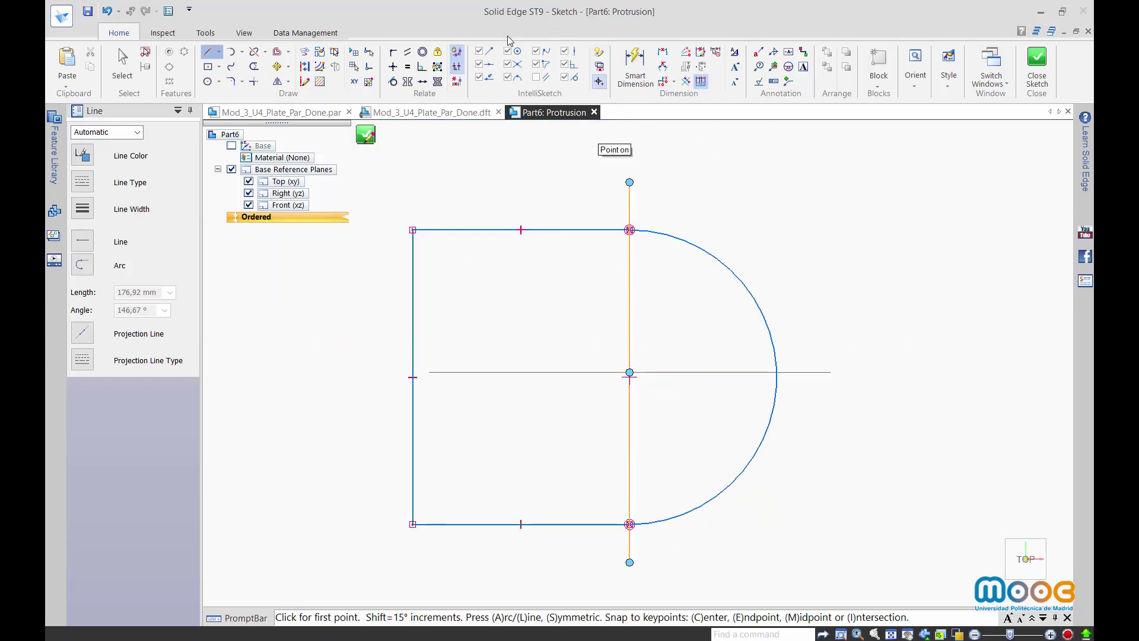
left_click(396, 54)
left_click(413, 377)
left_click(475, 371)
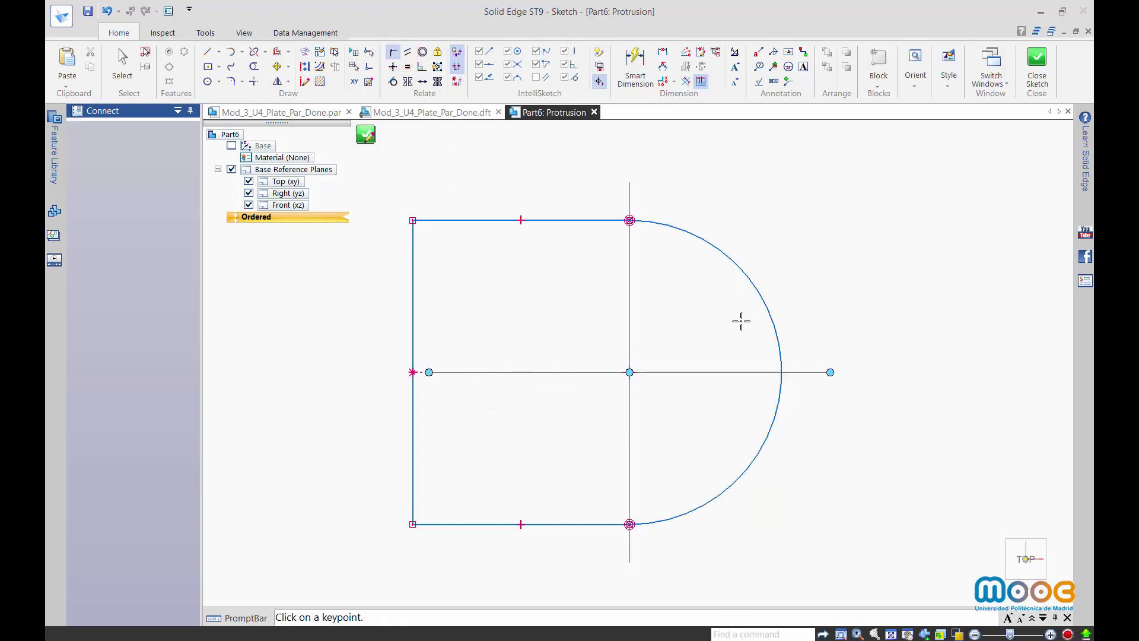
Dimension the profile's vertical side and set it to 80 mm.
left_click(629, 59)
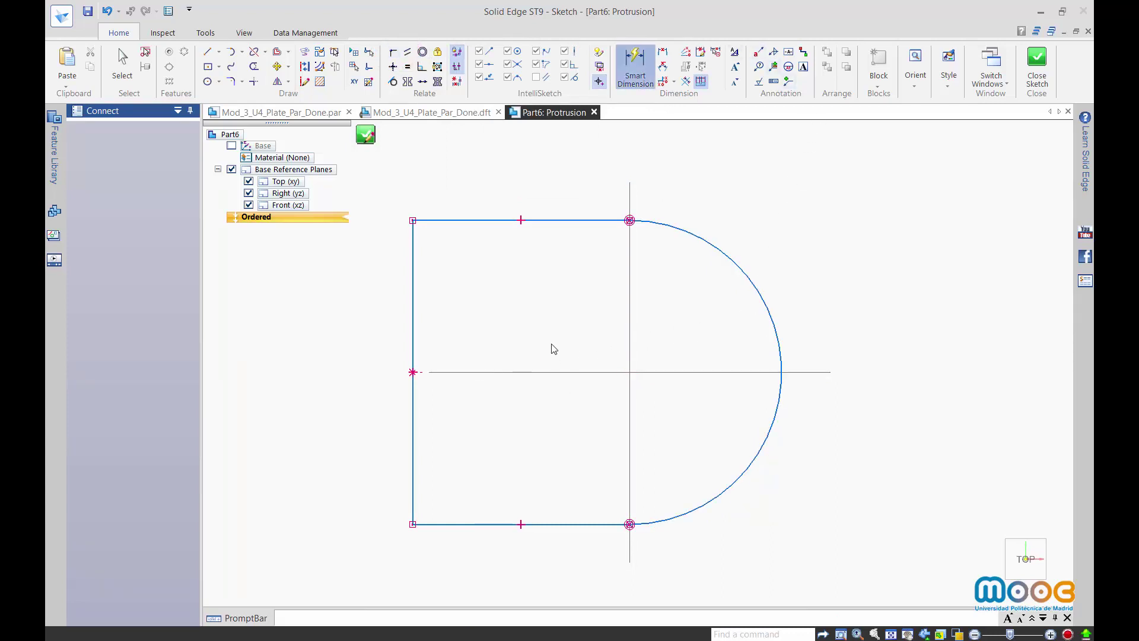
left_click(413, 331)
left_click(355, 332)
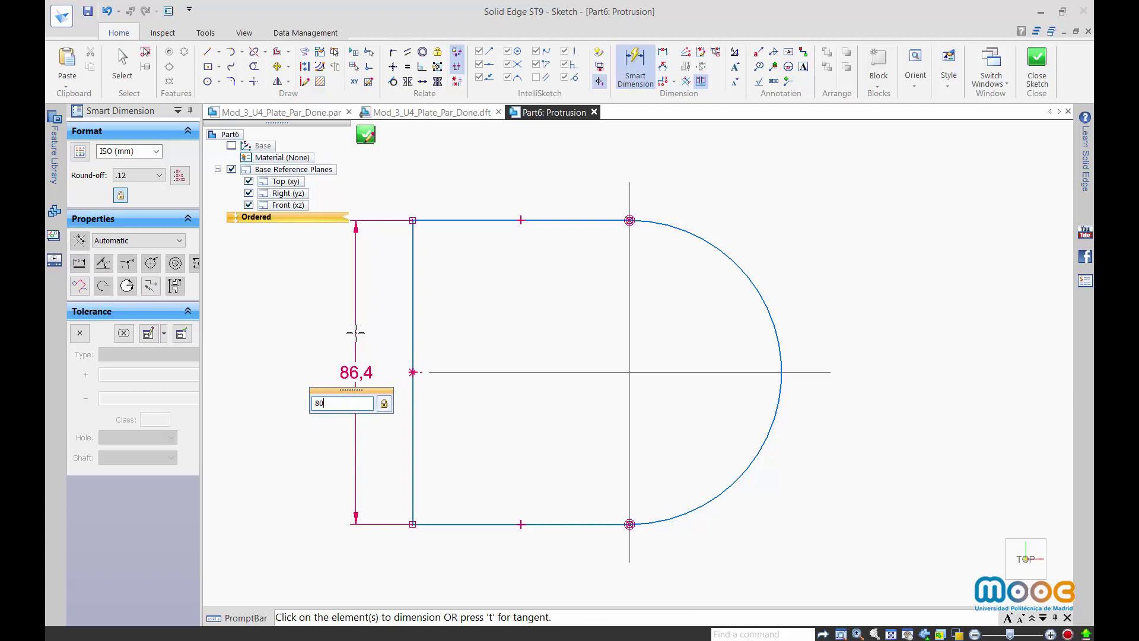
key("Return")
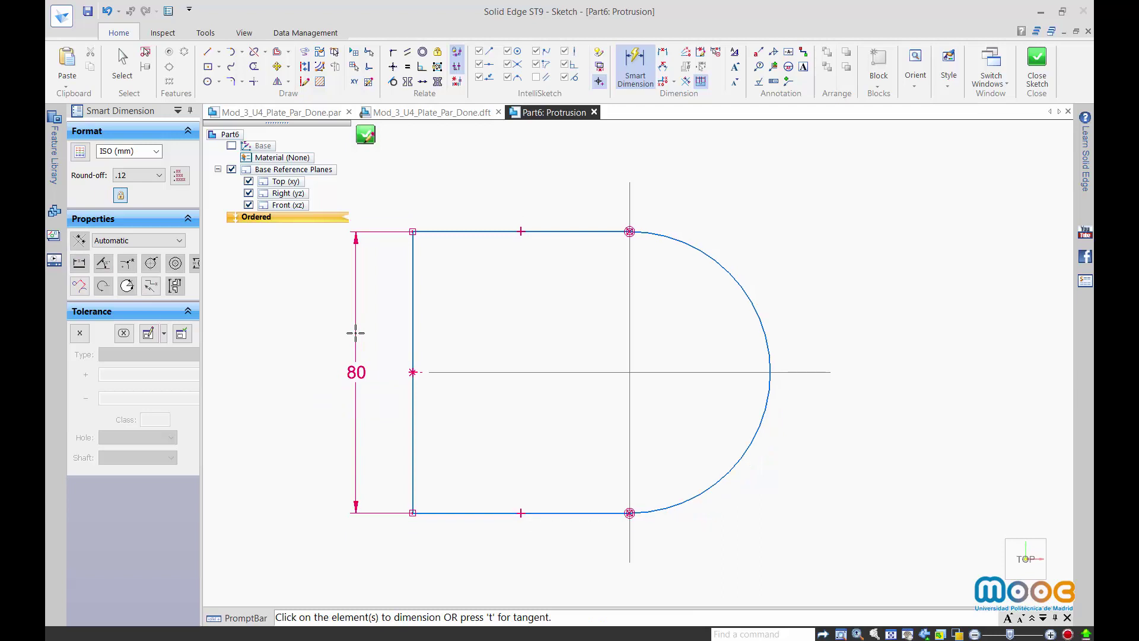
Dimension the profile's upper horizontal line to 60 mm and add a radius dimension to the arc.
left_click(572, 232)
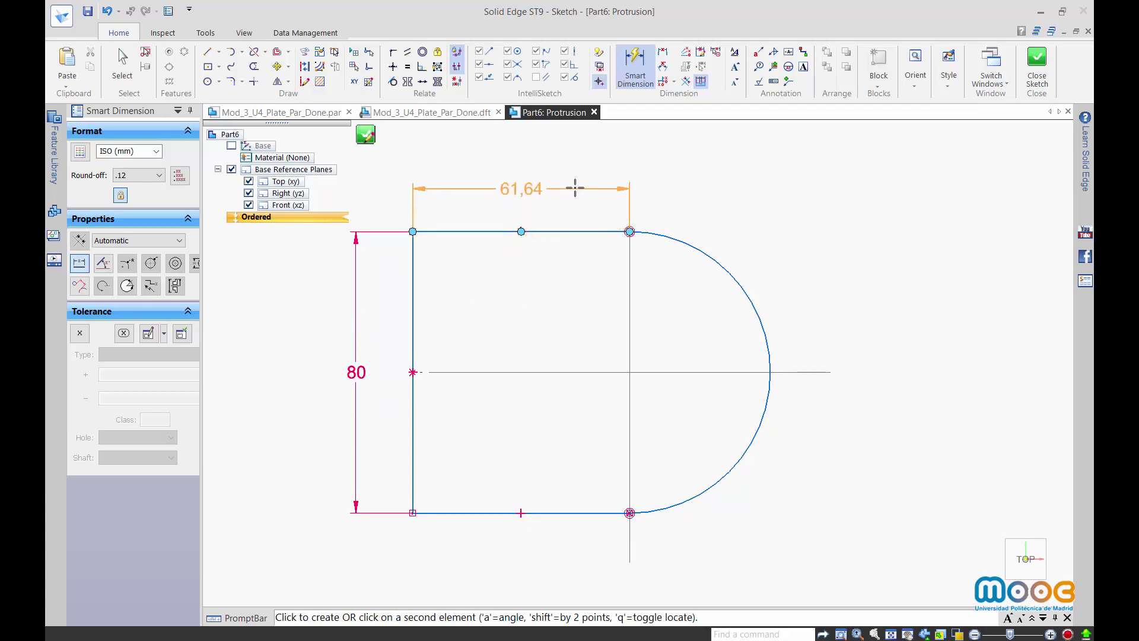
left_click(575, 187)
type("60")
key("Return")
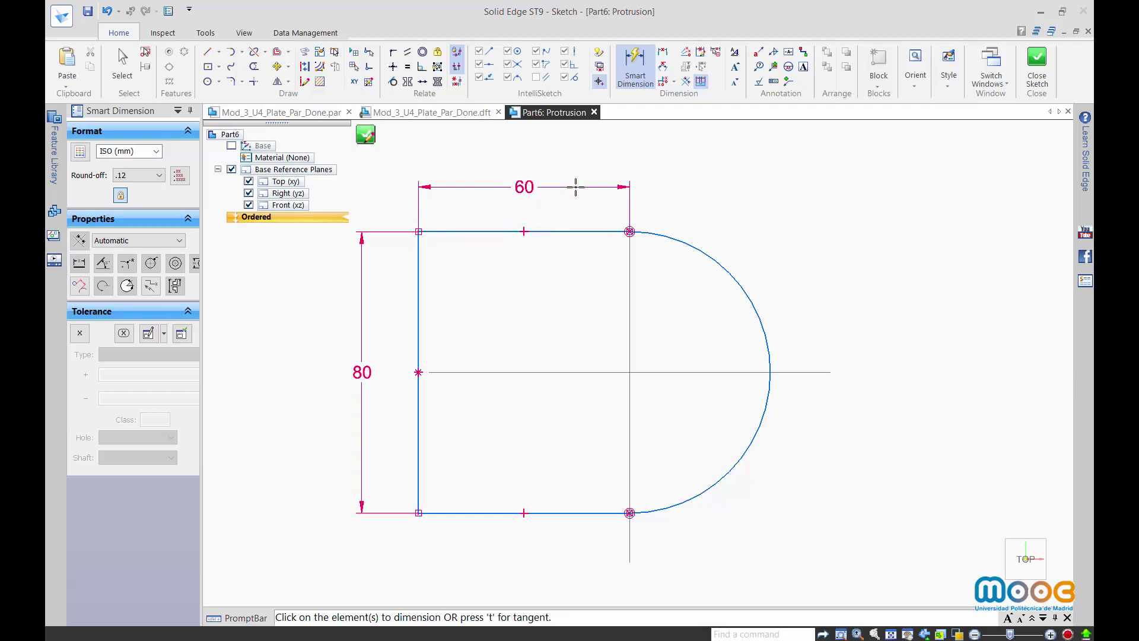
left_click(734, 270)
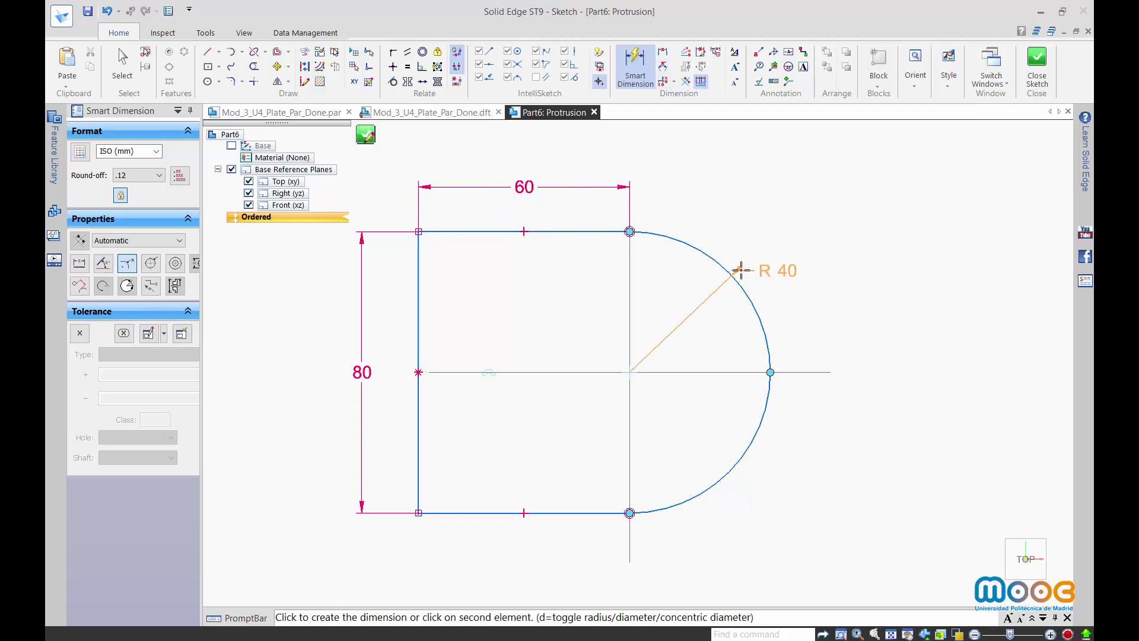
left_click(770, 249)
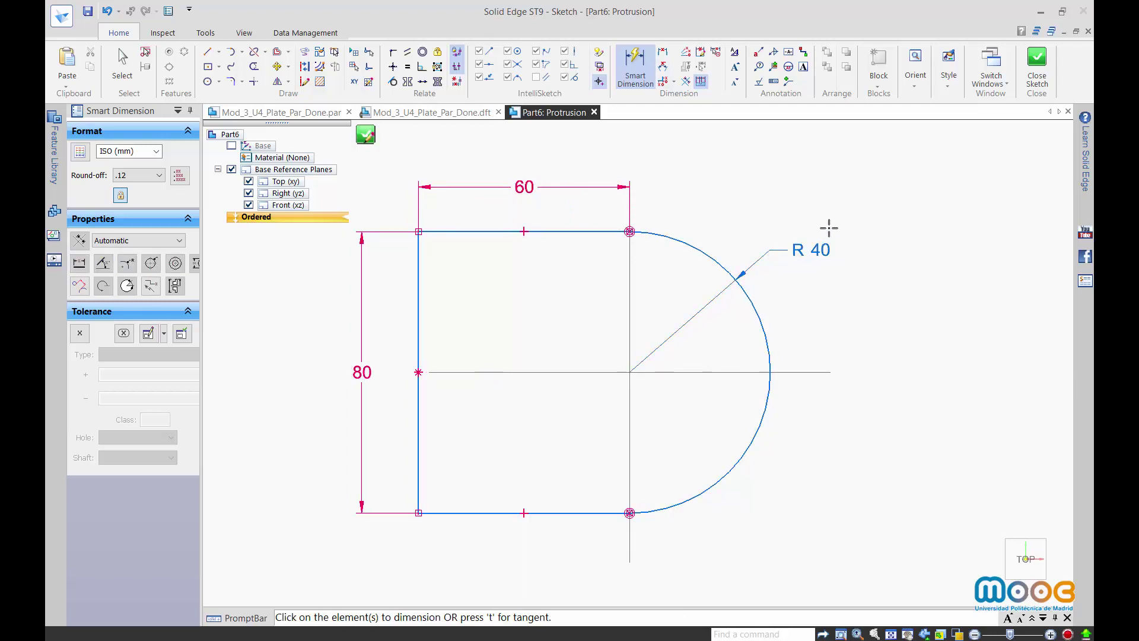
Finish the sketch, extrude the profile 15 mm upward and name the feature BasePlate.
left_click(1038, 57)
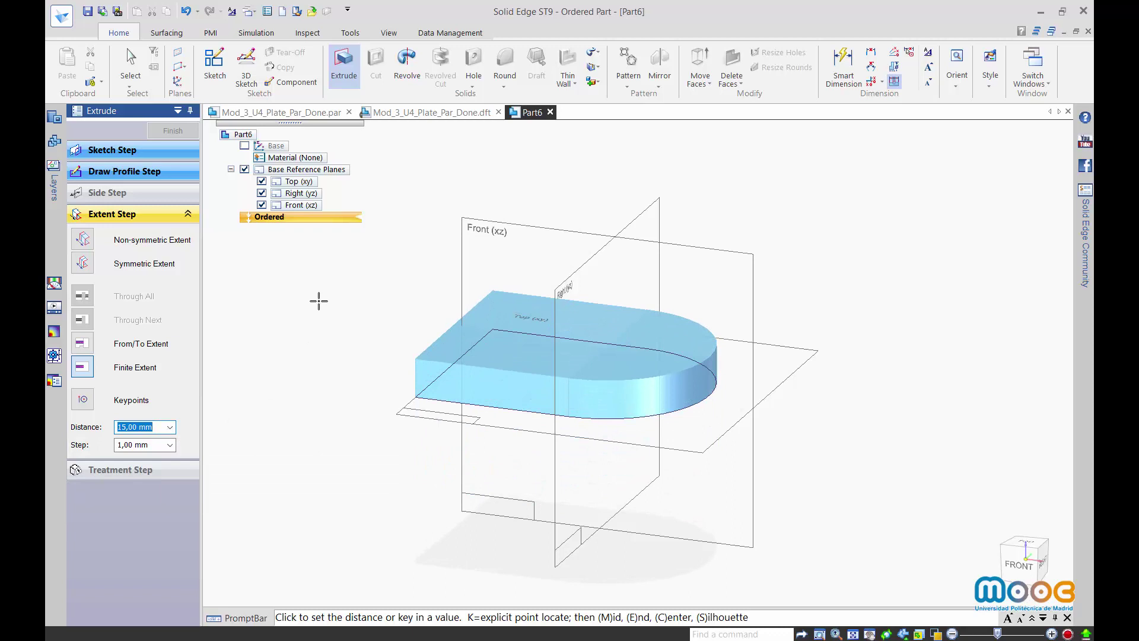
left_click(318, 301)
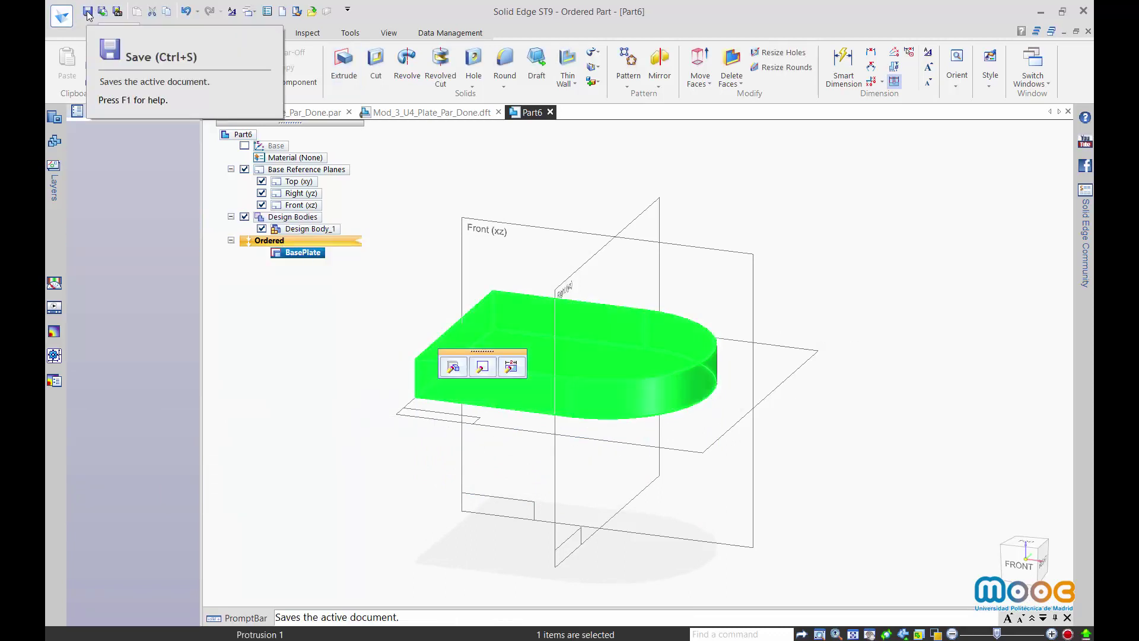
Save the part as Mod_3_U4_Plate_Par in the Mod_3_U4_Plate folder.
left_click(87, 12)
type("Mod_3_U4_Plate_Par")
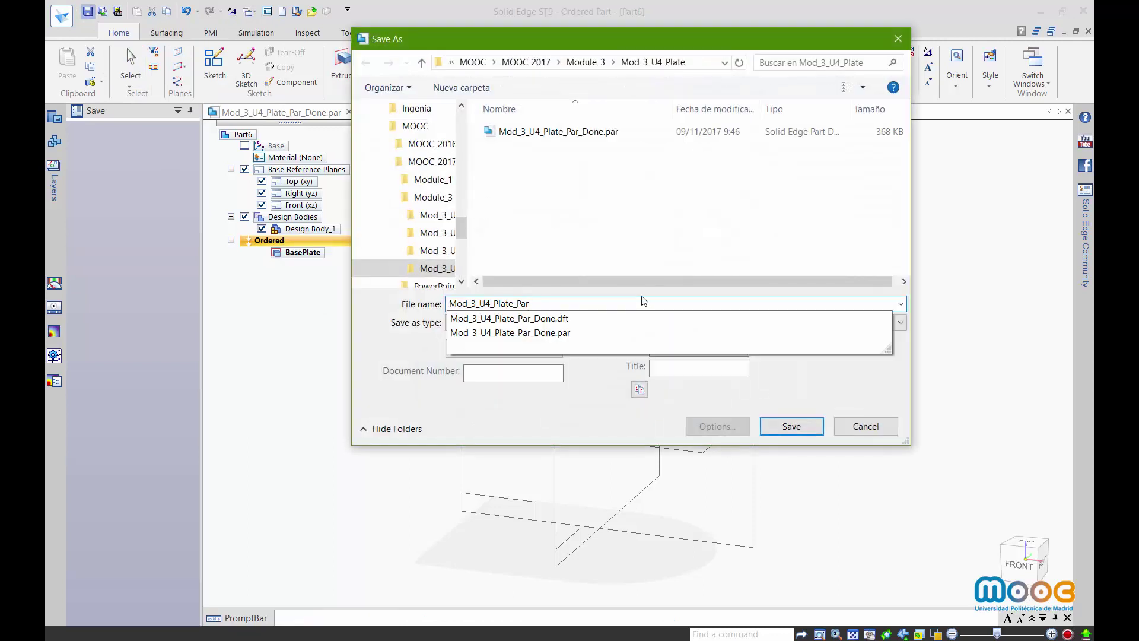
key("Return")
Examine the curved slot in the finished part Mod_3_U4_Plate_Par_Done and its dimensions in the plate drawing.
left_click(301, 113)
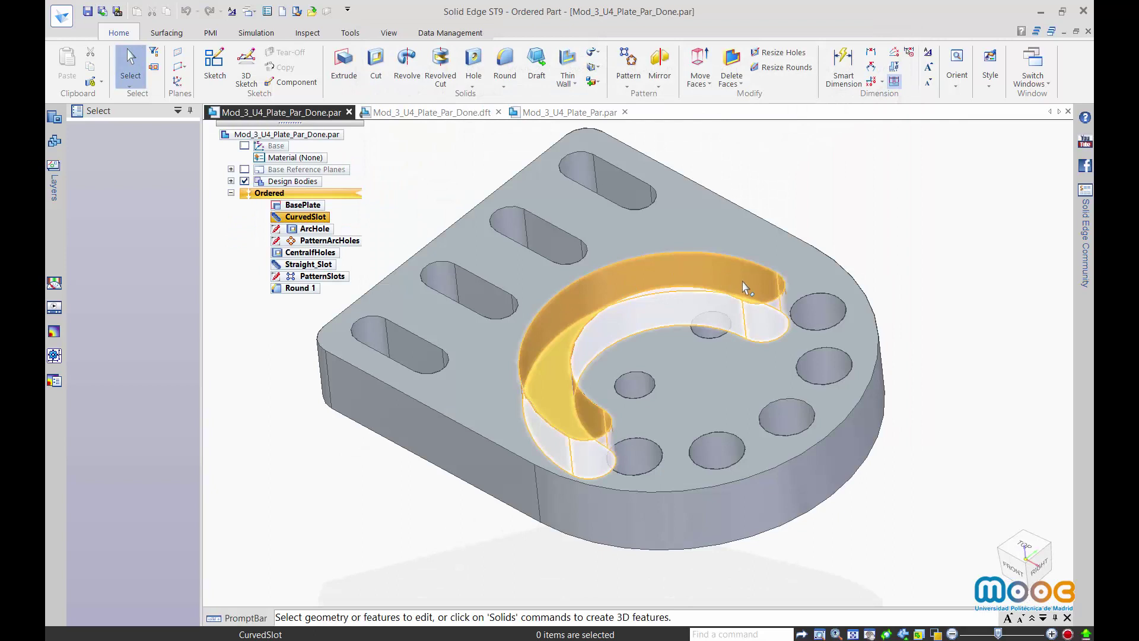
left_click(463, 112)
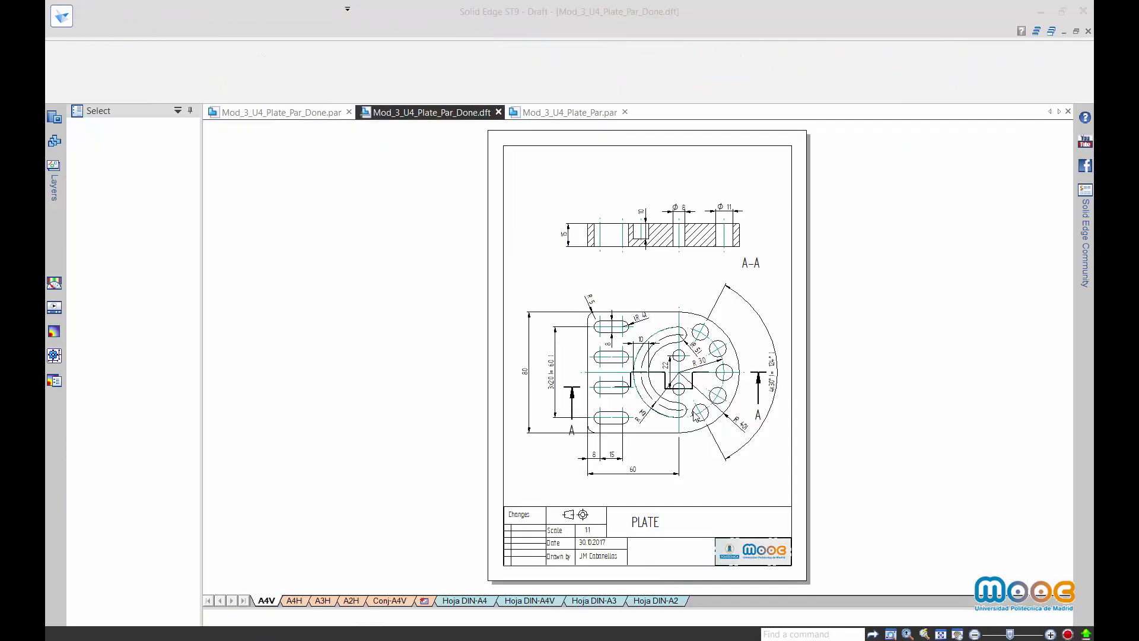
scroll(677, 408, "up", 6)
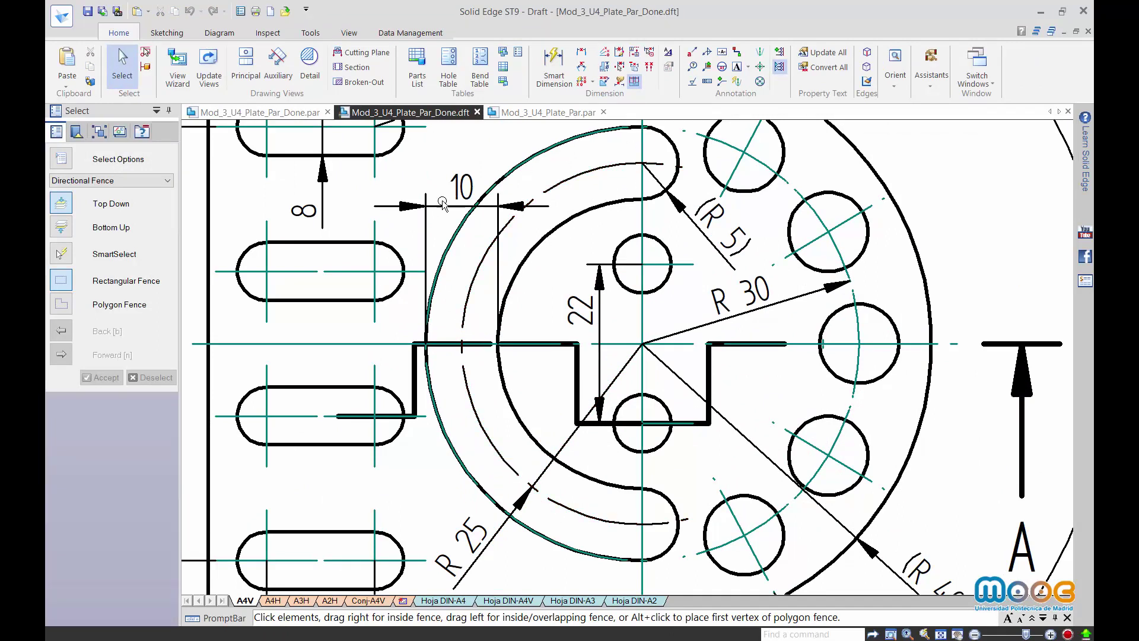
scroll(758, 519, "up", 3)
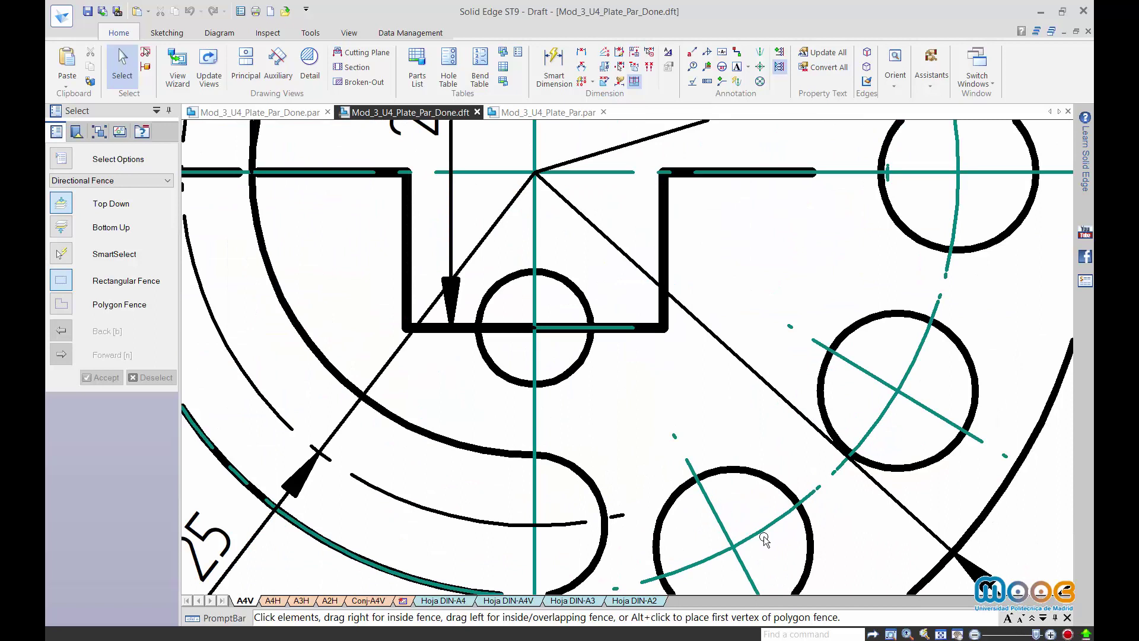
left_click(940, 634)
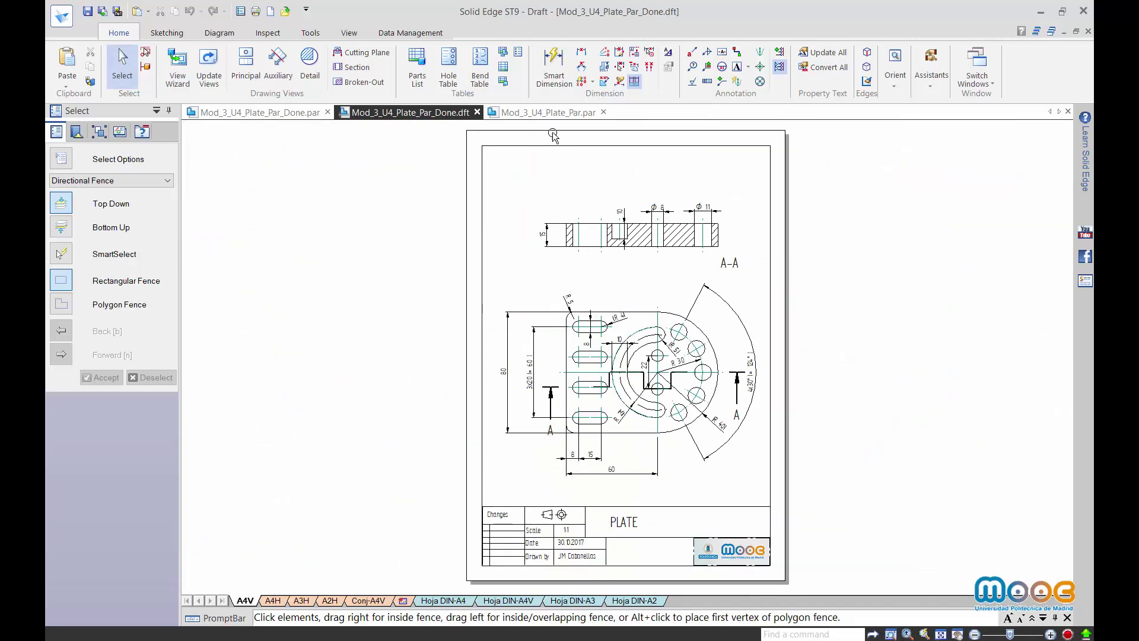
In Mod_3_U4_Plate_Par, start a Slot on the plate's top face and sketch a semicircular centre-point arc, radius about 31.3 mm, around the origin.
left_click(547, 112)
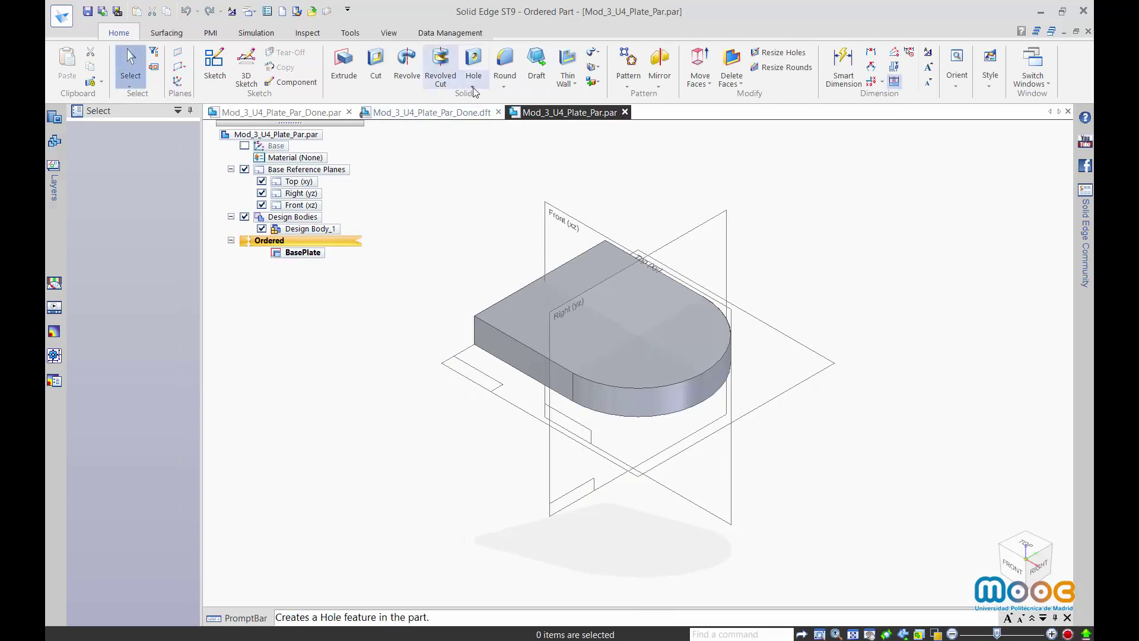
left_click(472, 88)
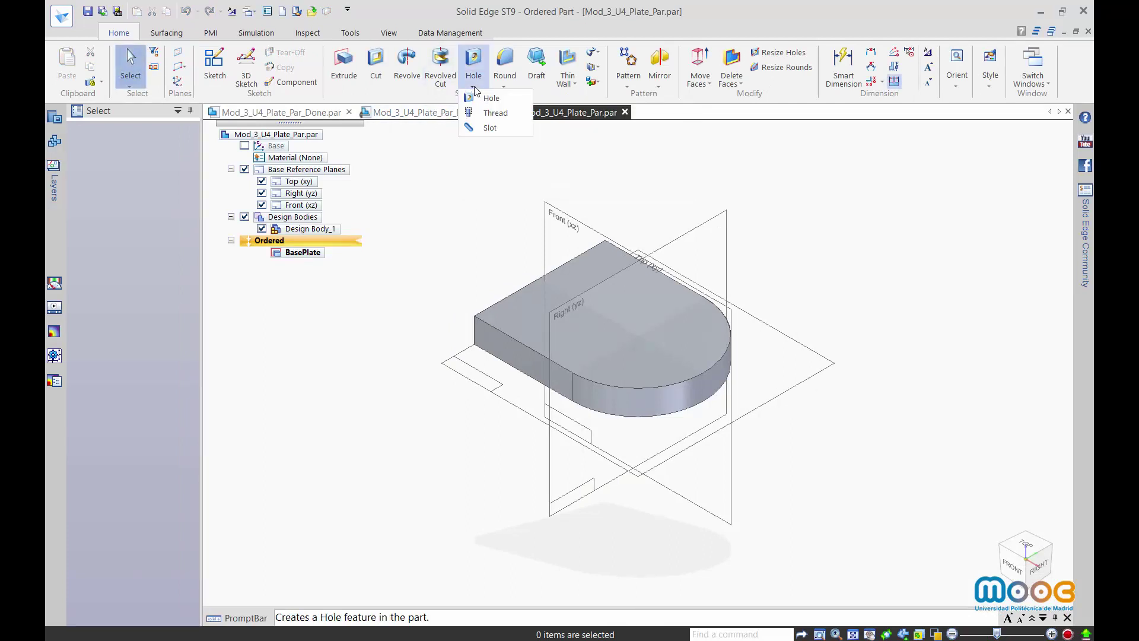
left_click(472, 128)
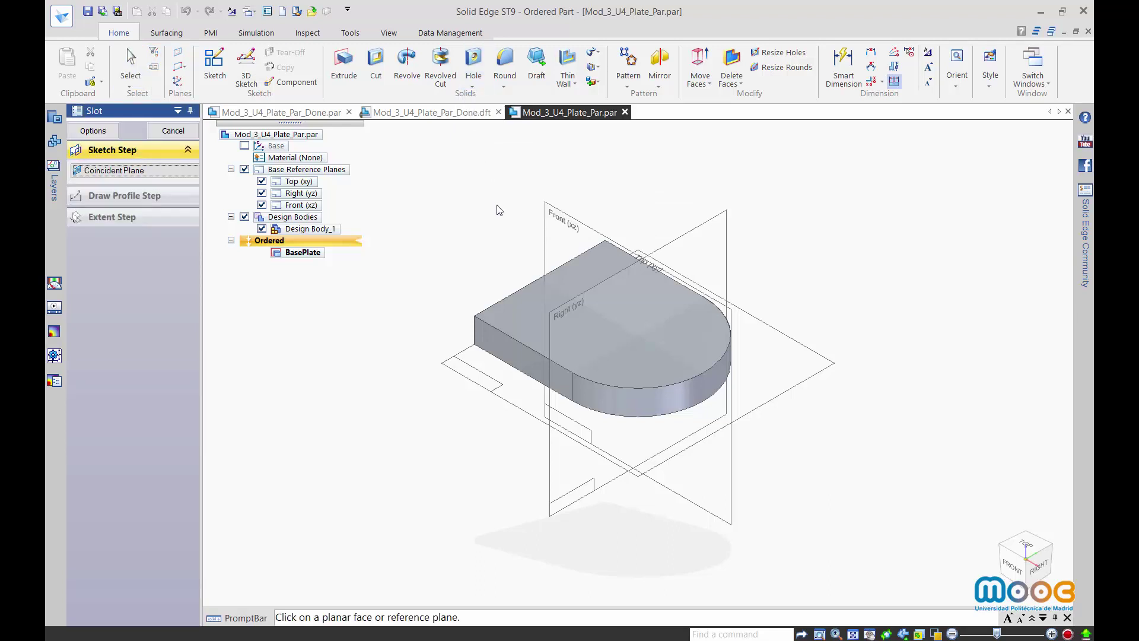
left_click(521, 299)
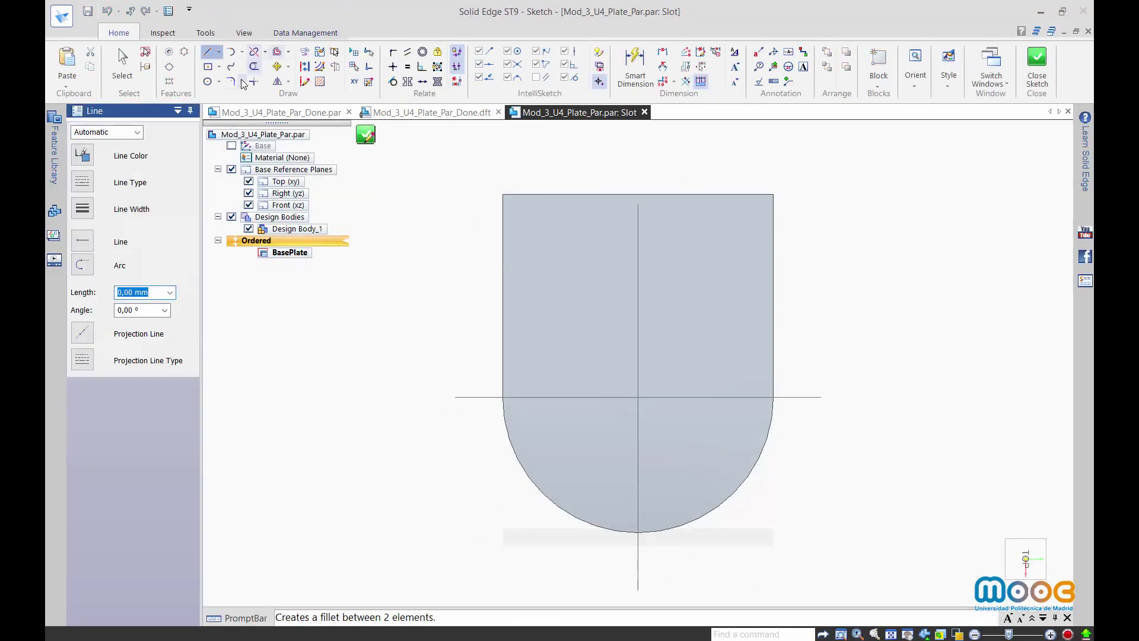
left_click(243, 55)
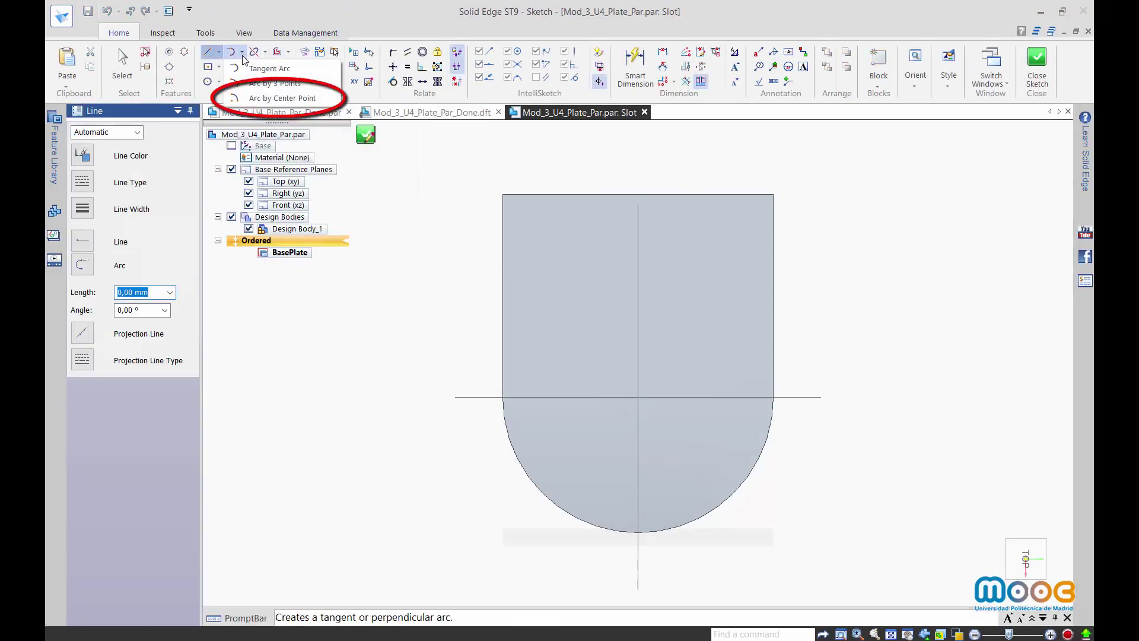
left_click(261, 98)
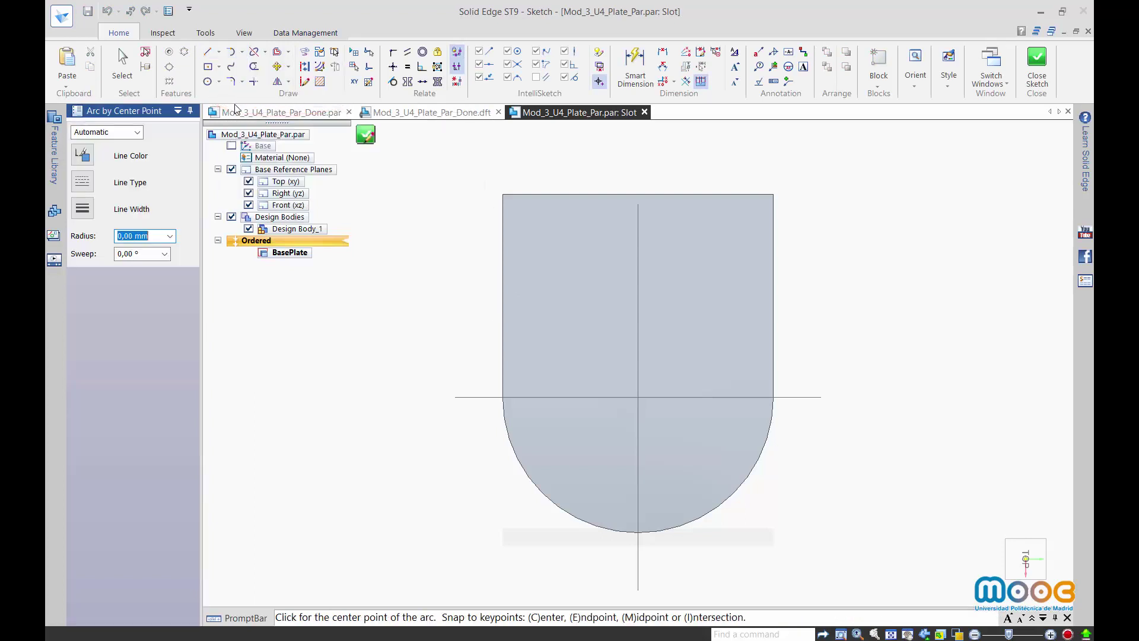
left_click(638, 397)
left_click(532, 397)
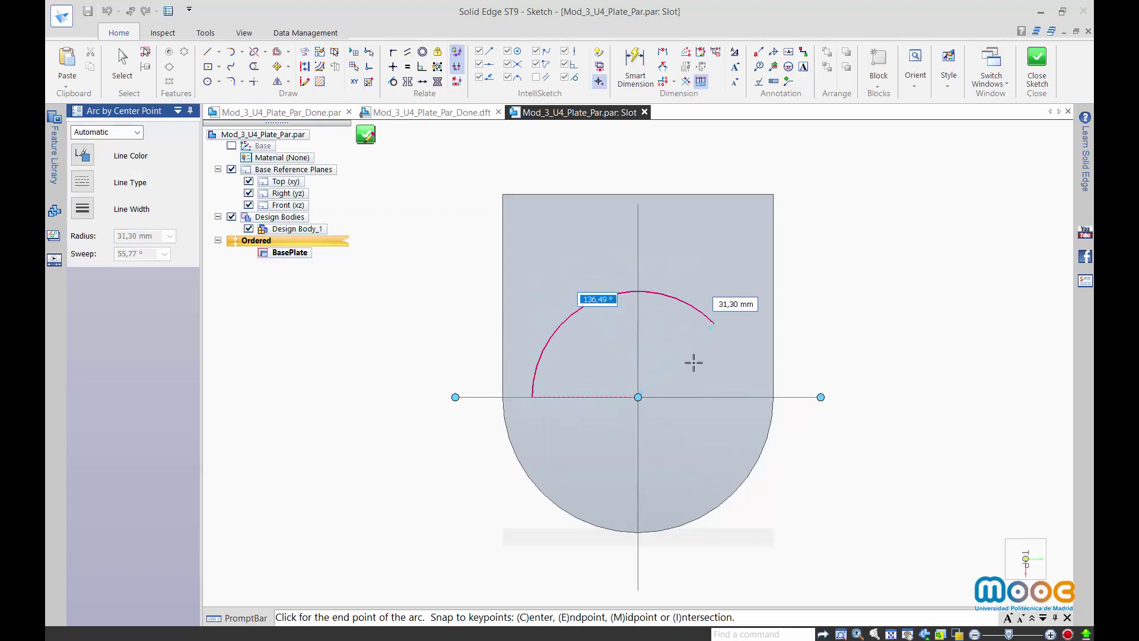
left_click(739, 397)
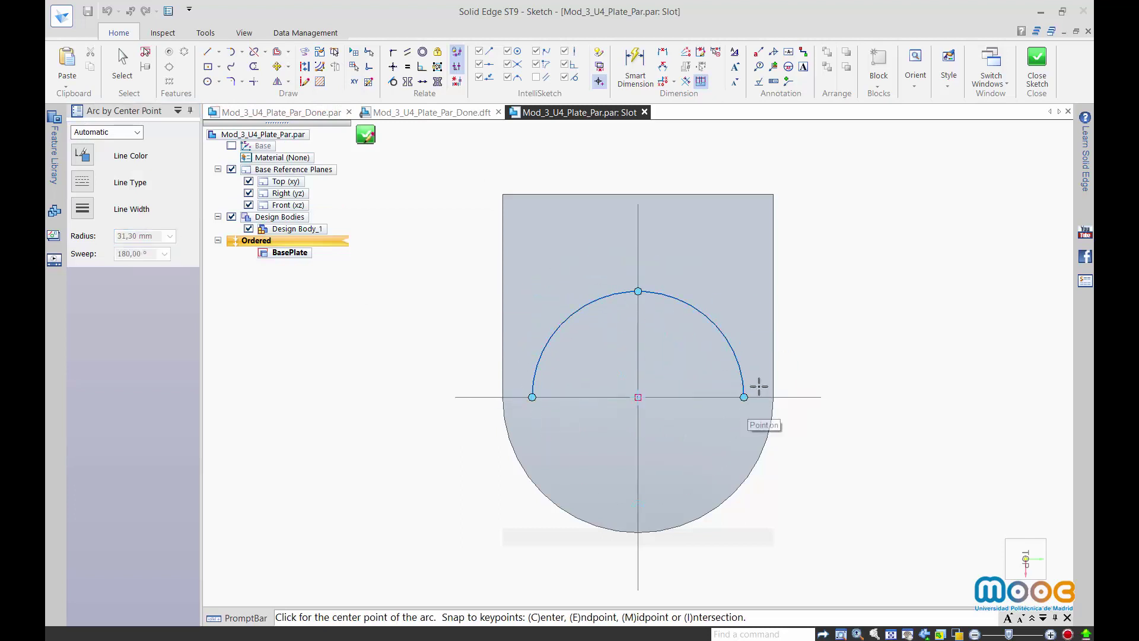
Dimension the slot arc's radius, set it to 25 mm and finish the sketch.
left_click(635, 66)
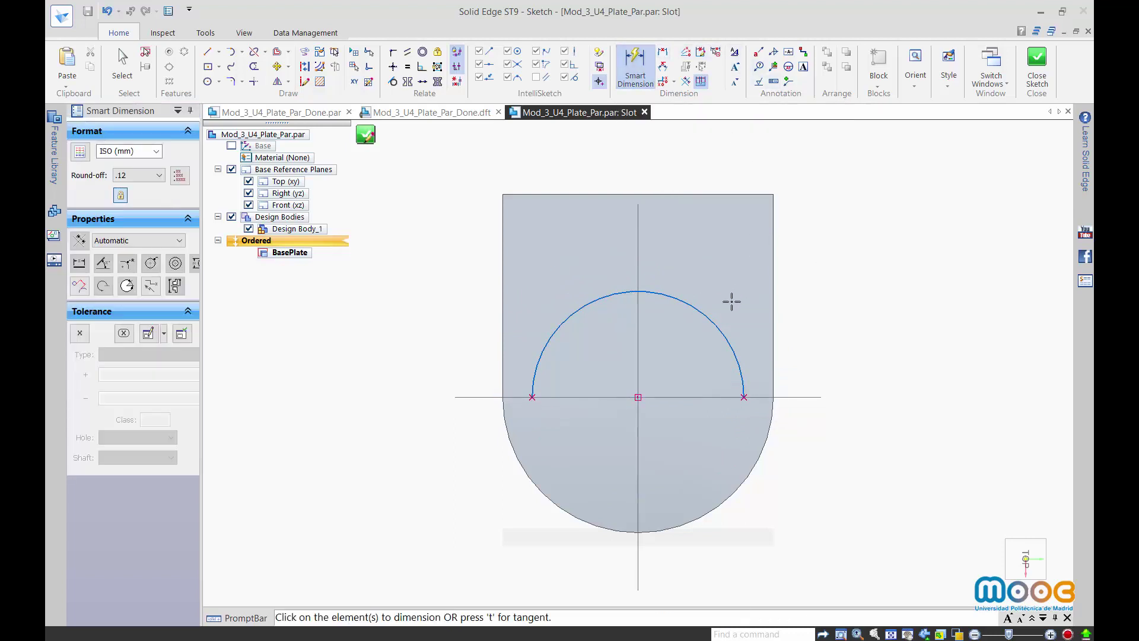
left_click(711, 317)
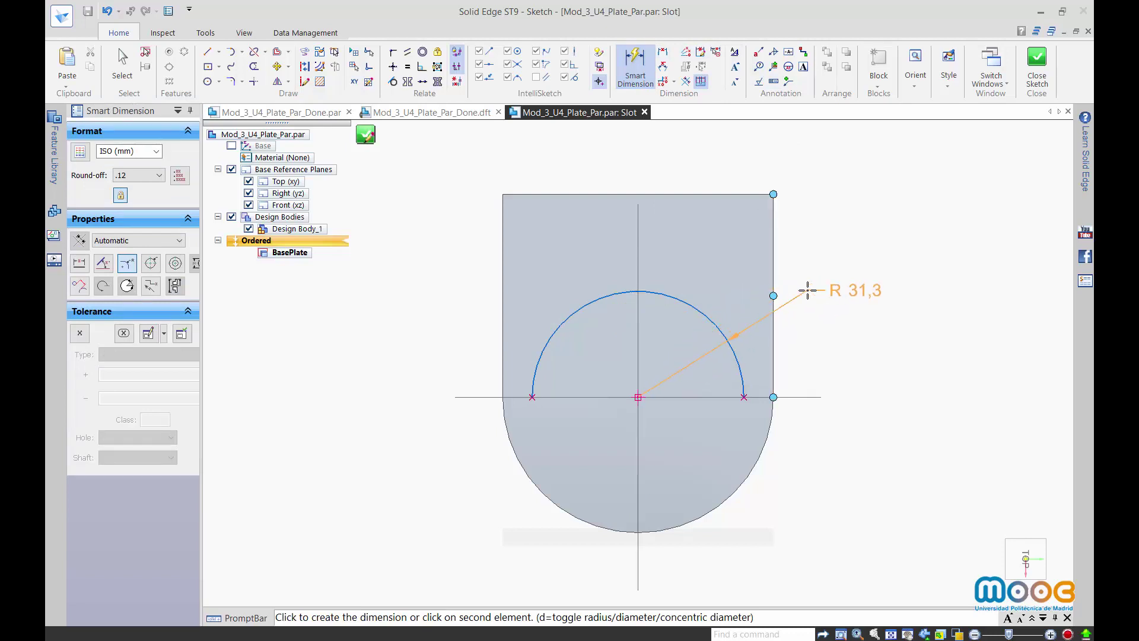
left_click(807, 290)
type("25")
key("Return")
left_click(365, 134)
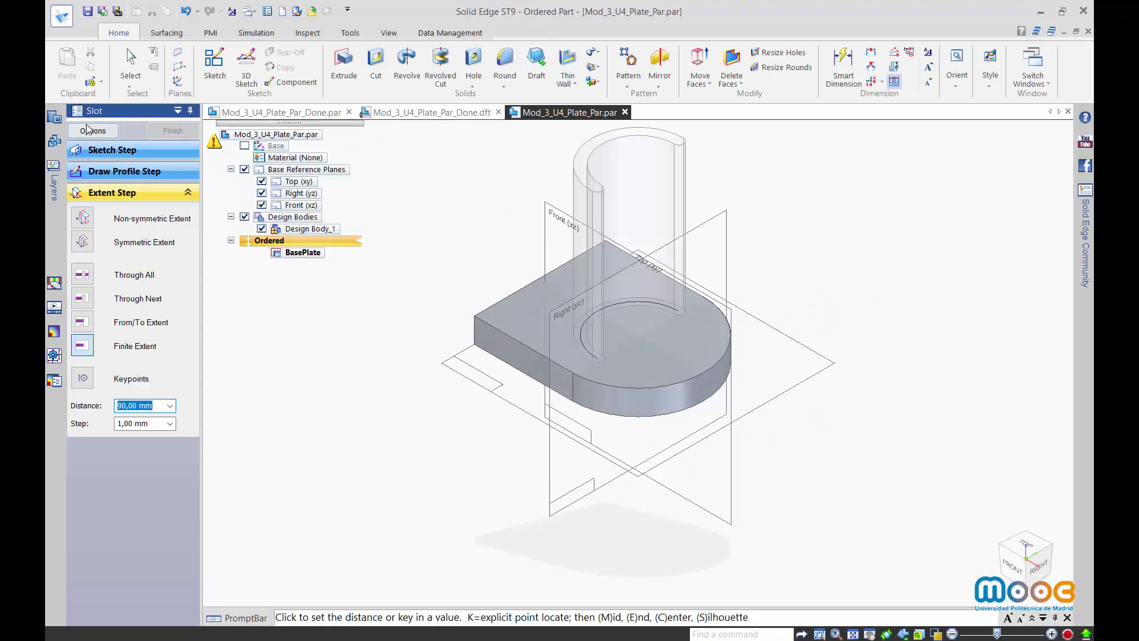
Set the slot width to 10 mm with arc ends in the slot options.
left_click(85, 132)
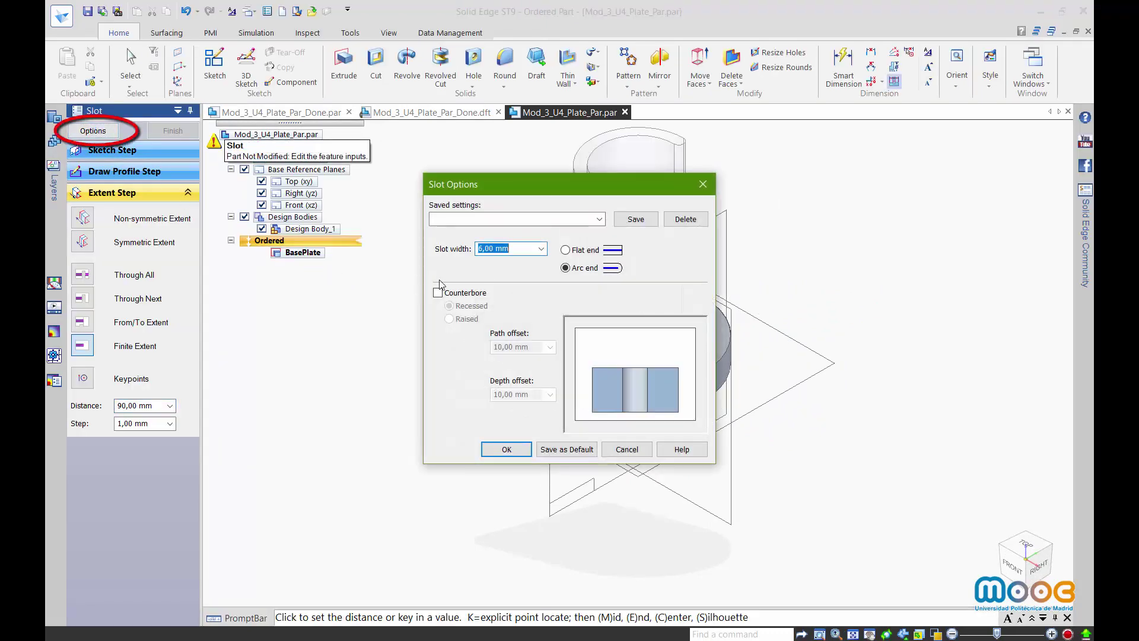
left_click(542, 248)
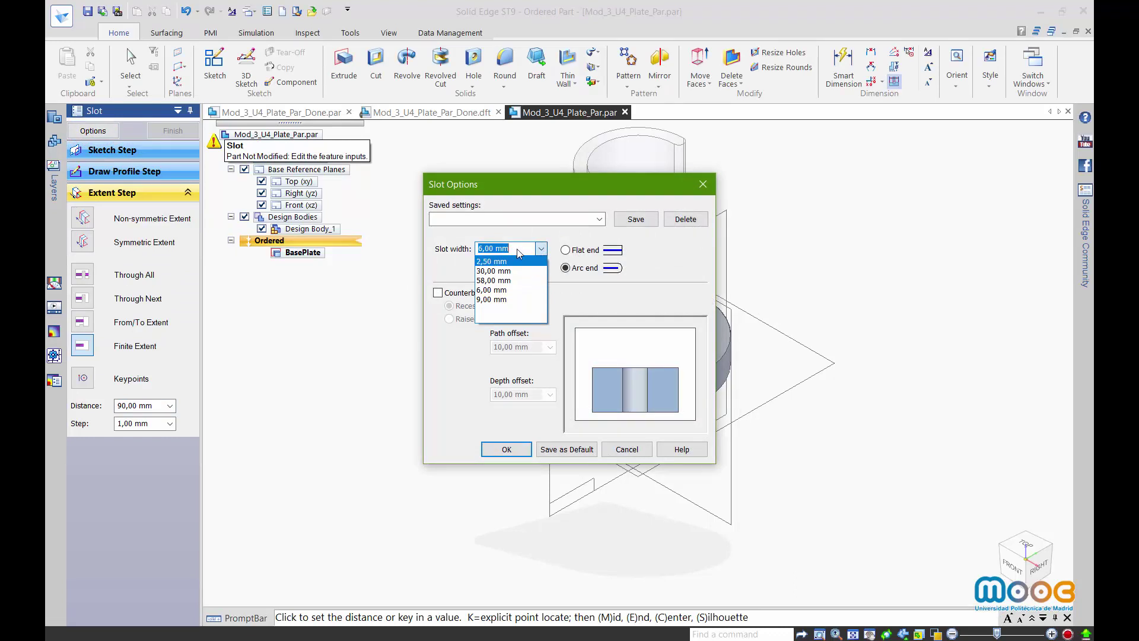
type("10")
left_click(518, 249)
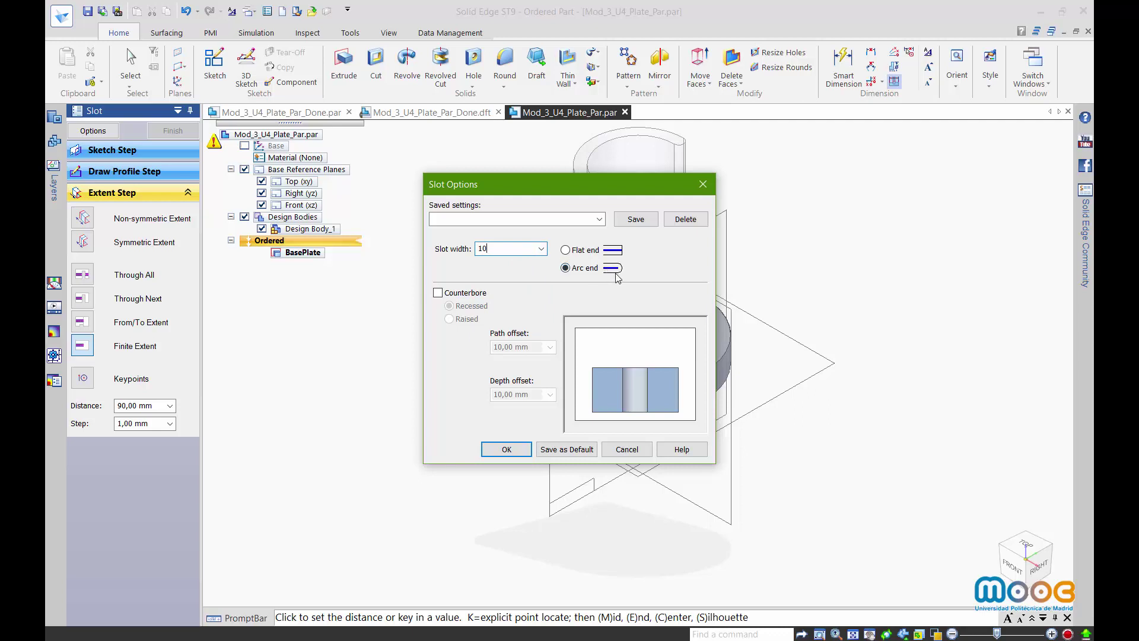
left_click(514, 450)
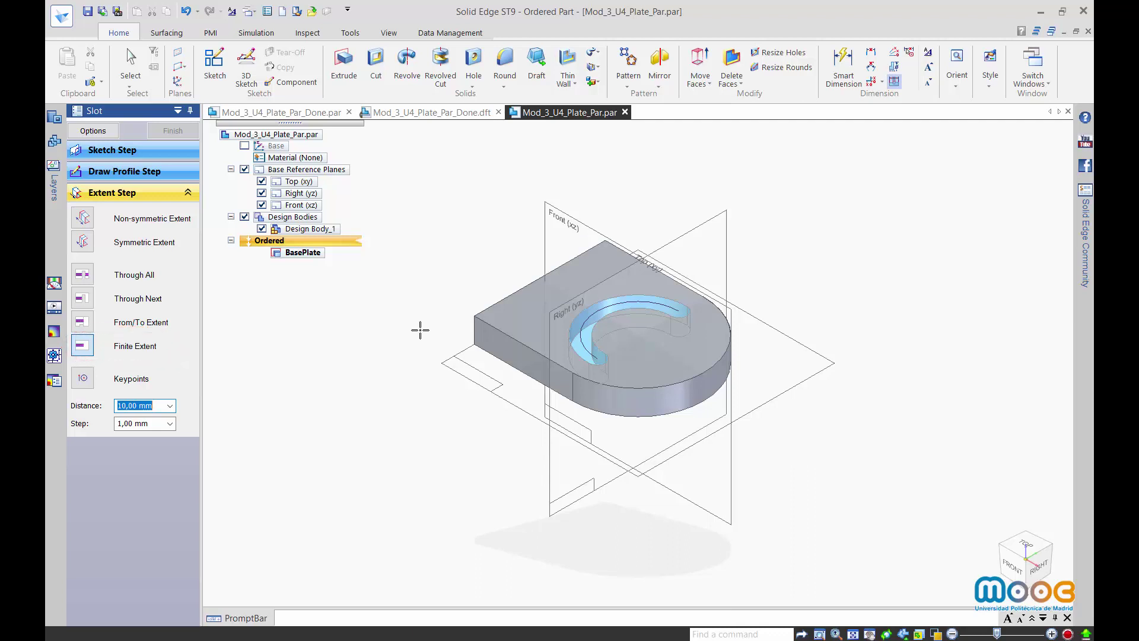
Cut the slot 10 mm deep into the plate, name the feature CurvedSlot and save the part.
left_click(420, 332)
type("CurvedSlot")
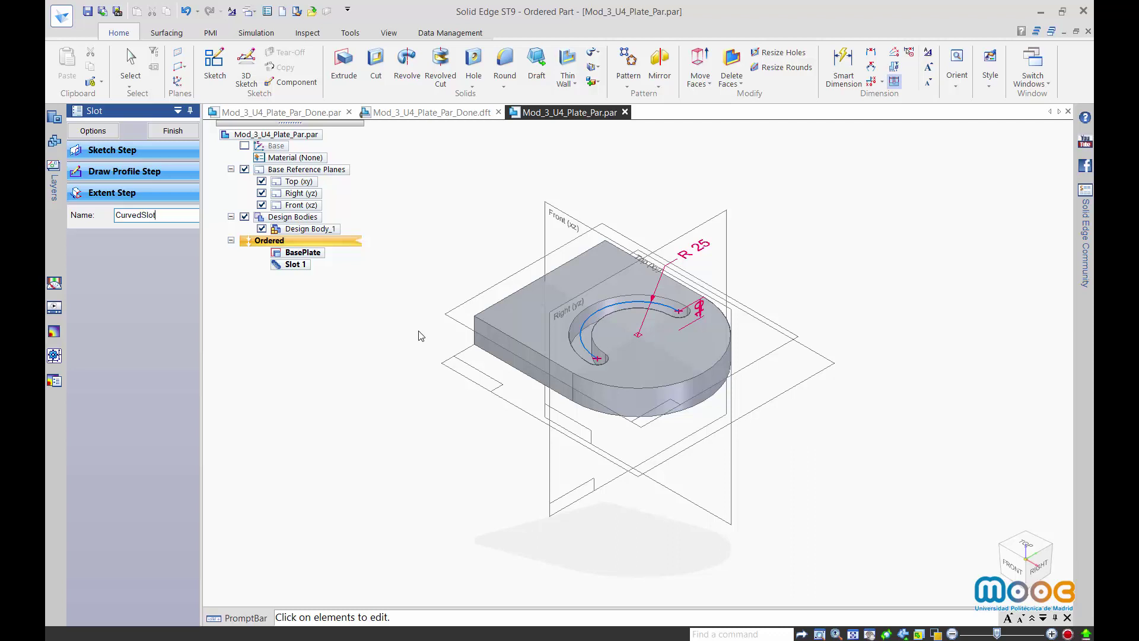
key("Return")
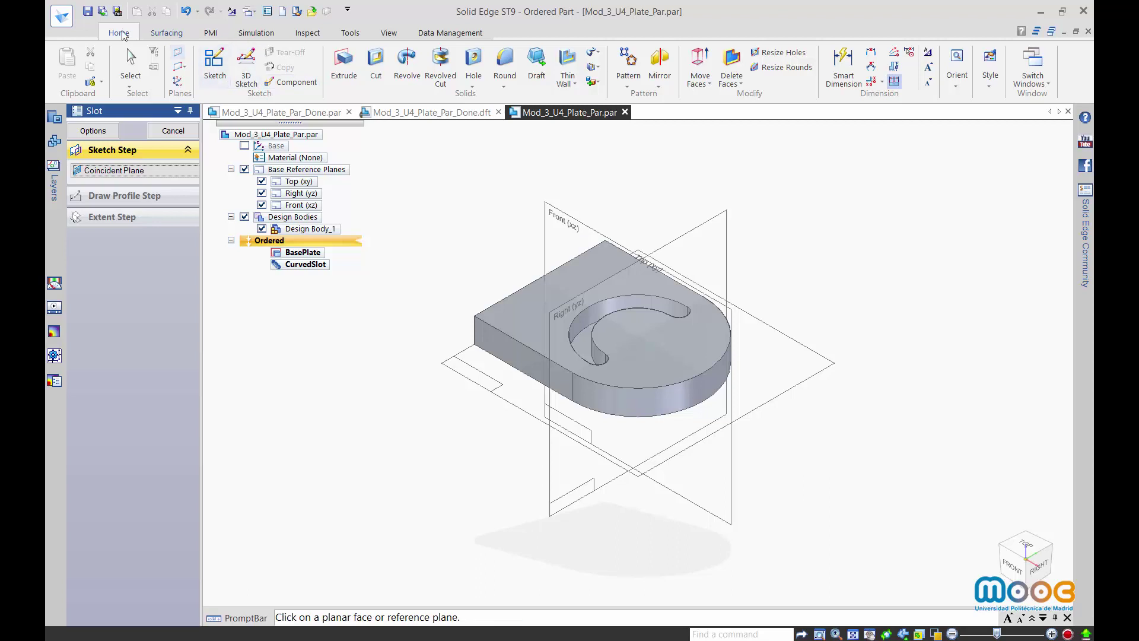
left_click(87, 12)
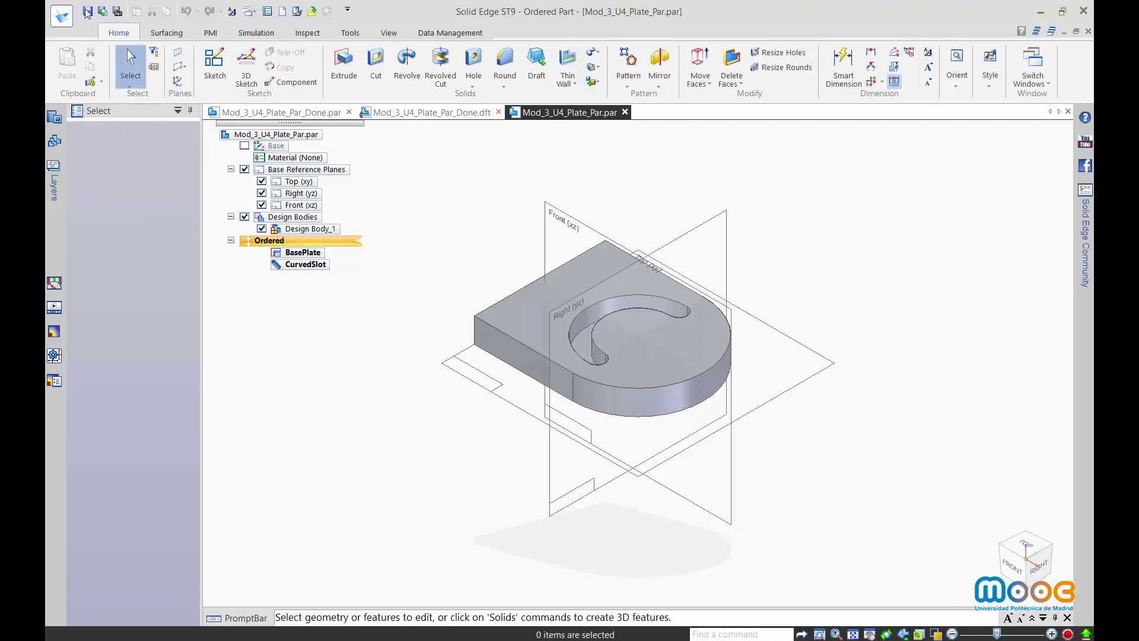
Examine the ArcHole feature in the finished part and the hole's diameter and position in the plate drawing.
left_click(256, 112)
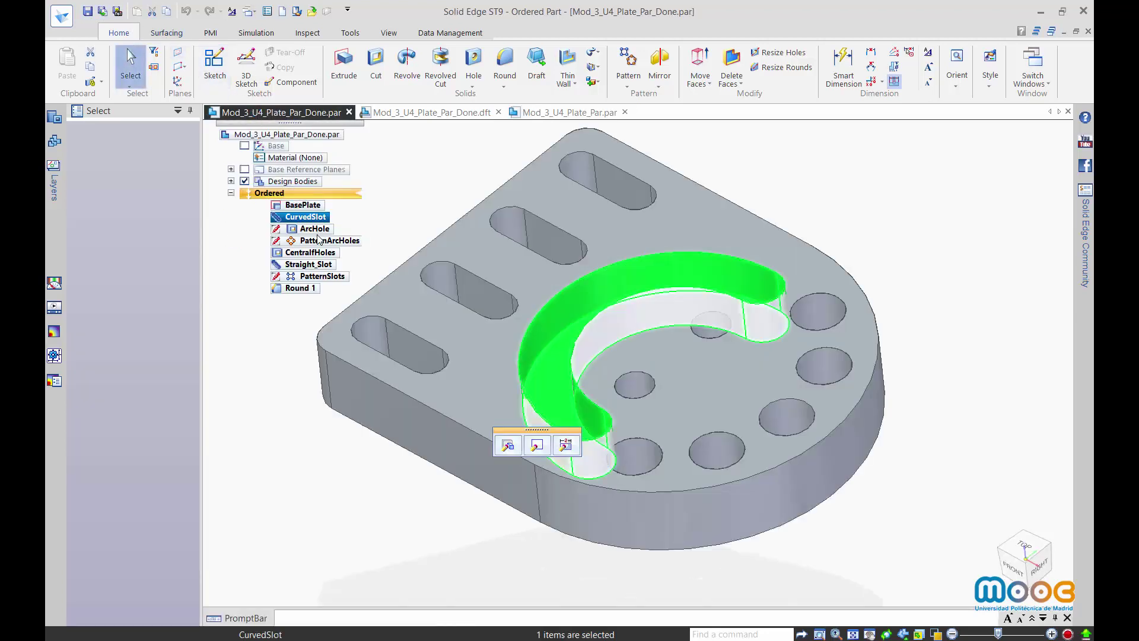
left_click(318, 230)
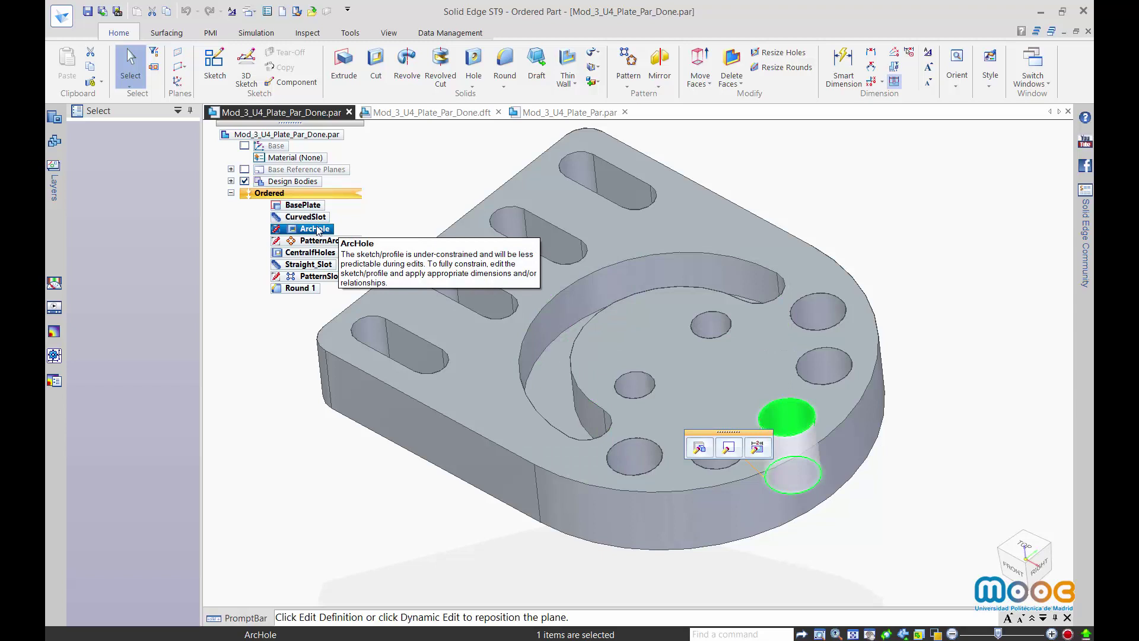
left_click(431, 112)
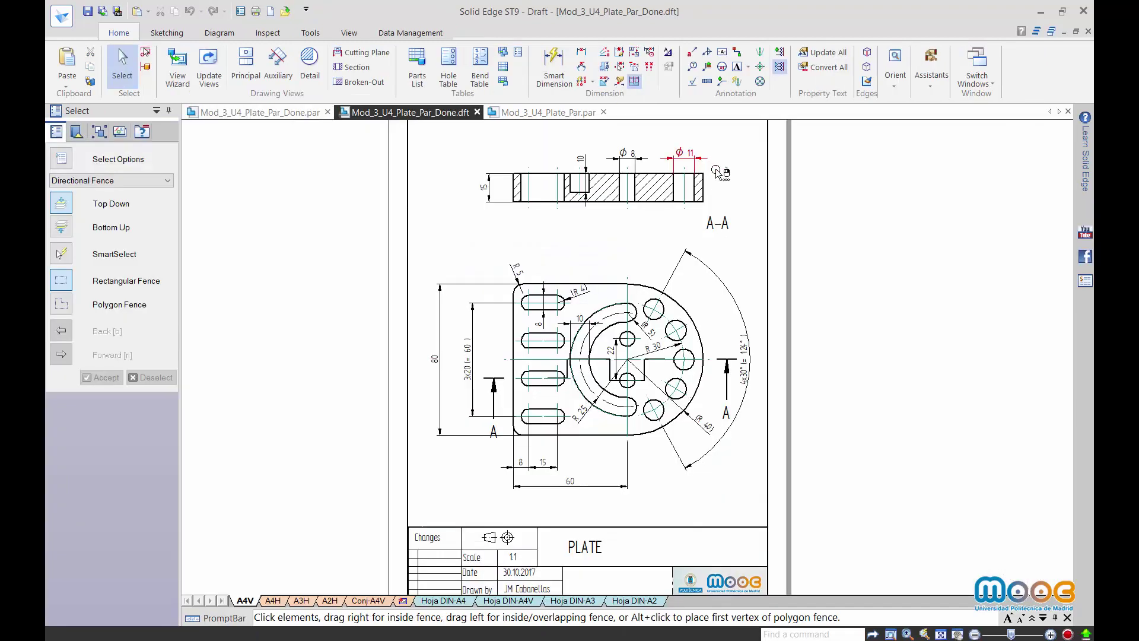
scroll(705, 361, "up", 2)
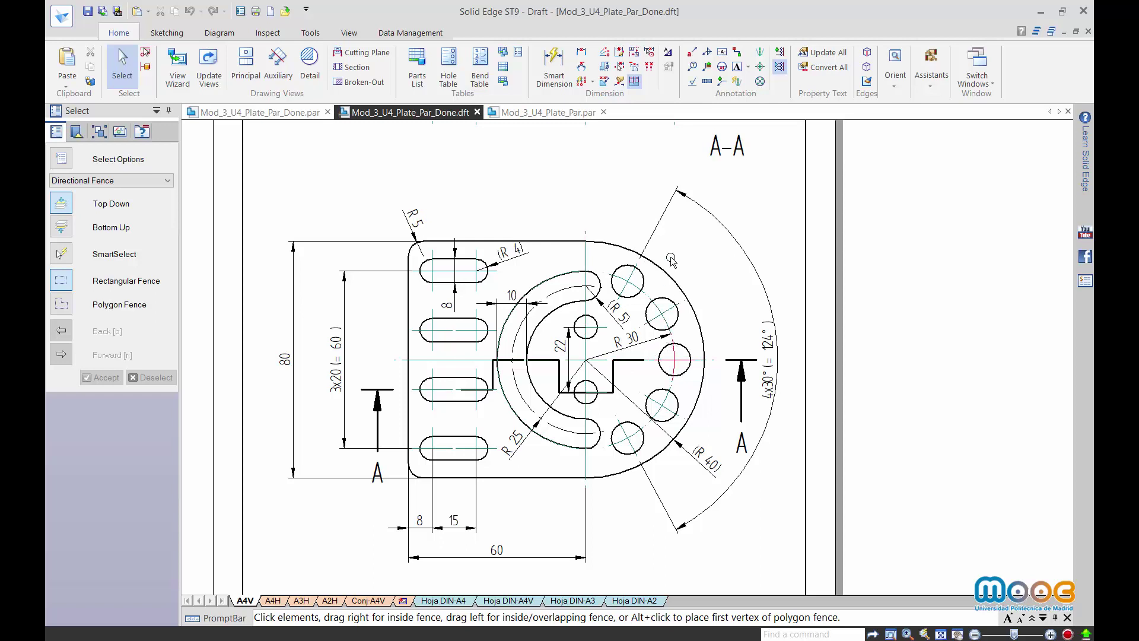
In Mod_3_U4_Plate_Par, start a Cut on the top face and sketch an 11 mm diameter circle on the vertical axis near the rounded end.
left_click(556, 115)
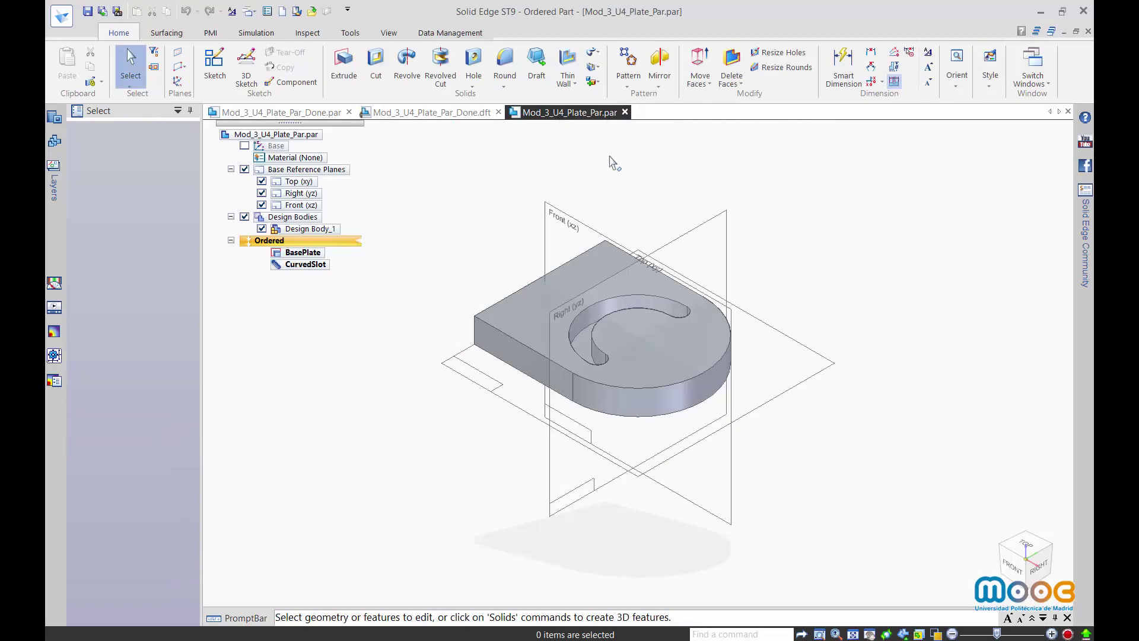
left_click(379, 58)
left_click(687, 361)
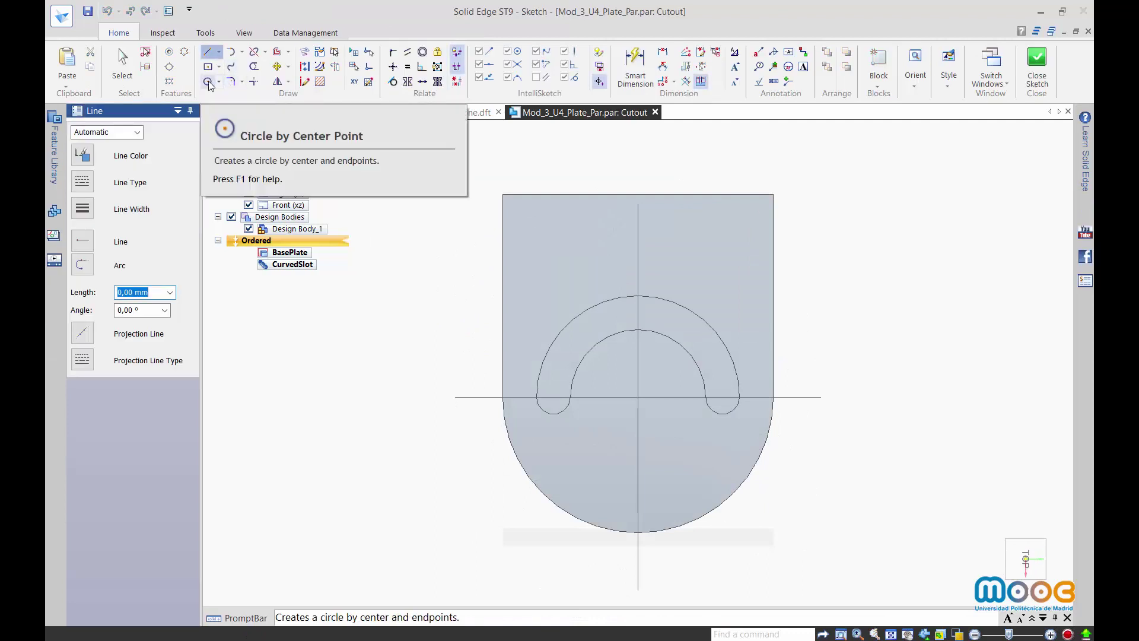
left_click(209, 82)
left_click(647, 483)
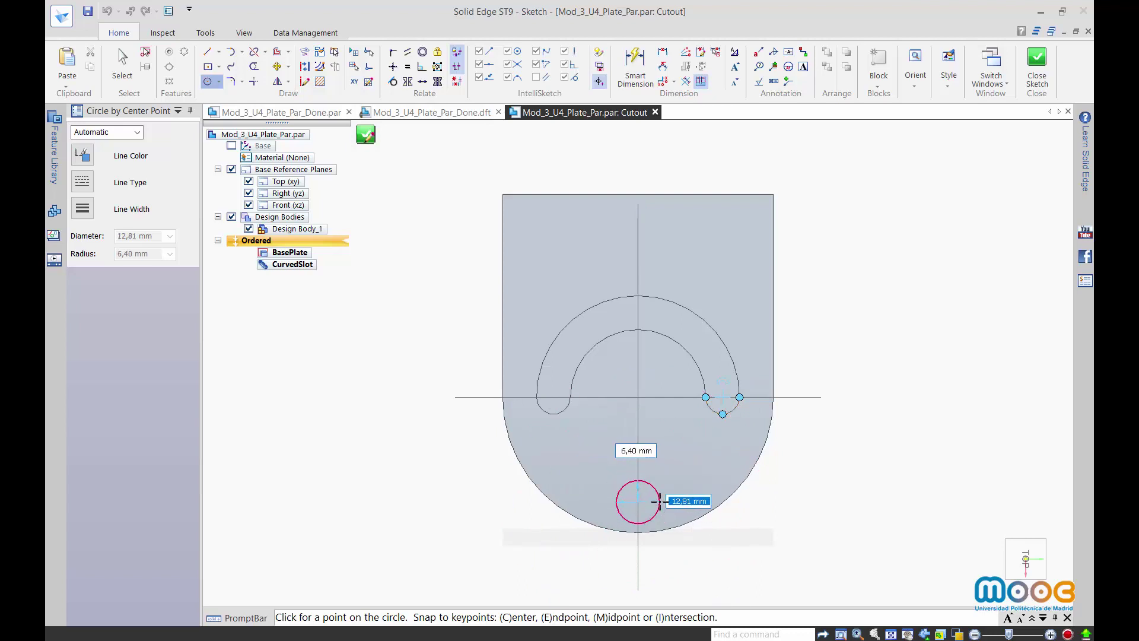
left_click(659, 502)
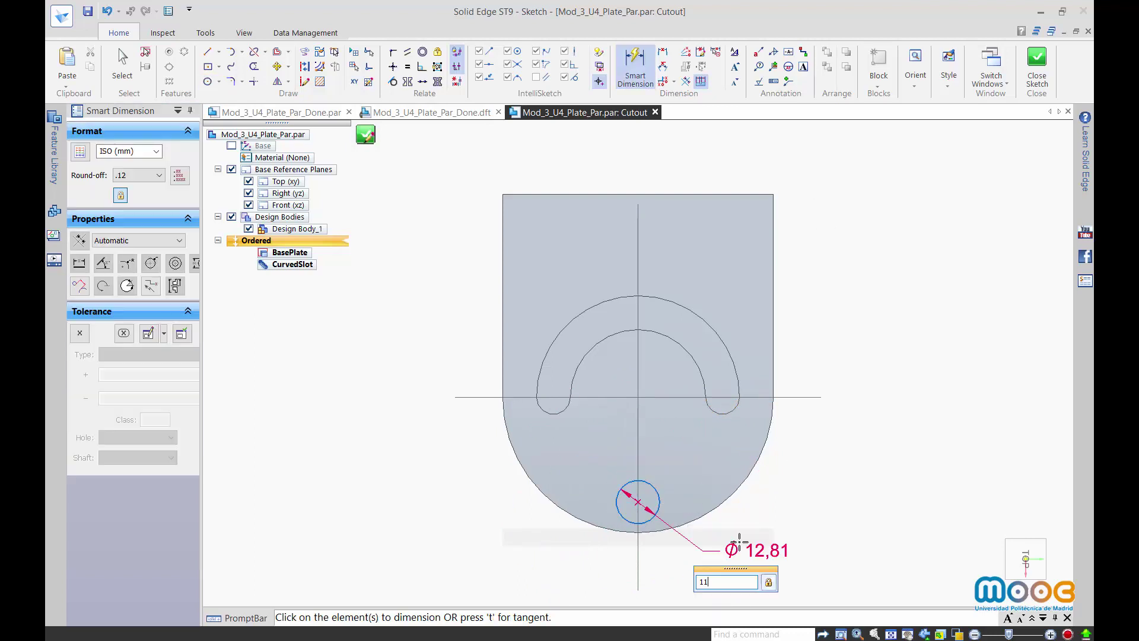
key("Return")
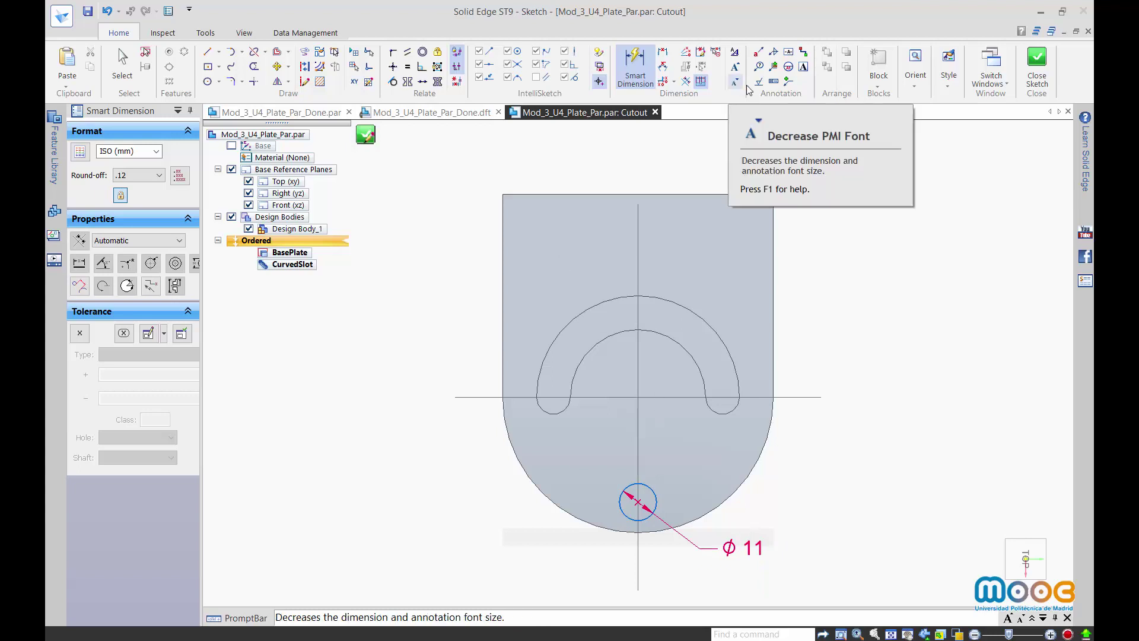
Dimension the vertical distance from the horizontal axis to the circle's centre and set it to 30 mm.
left_click(663, 53)
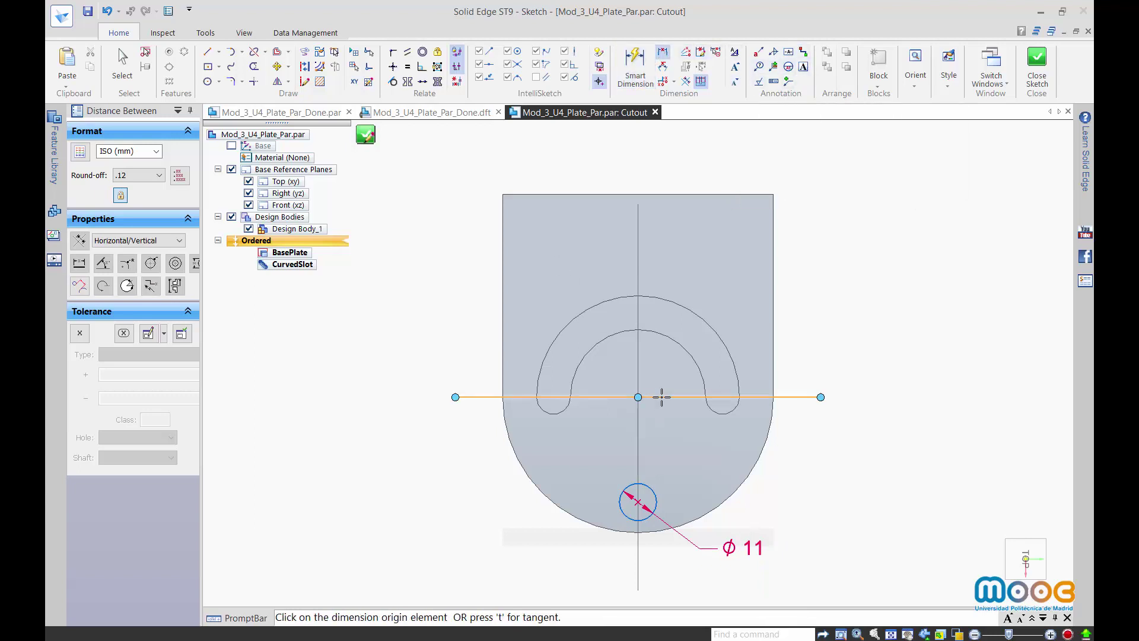
left_click(662, 397)
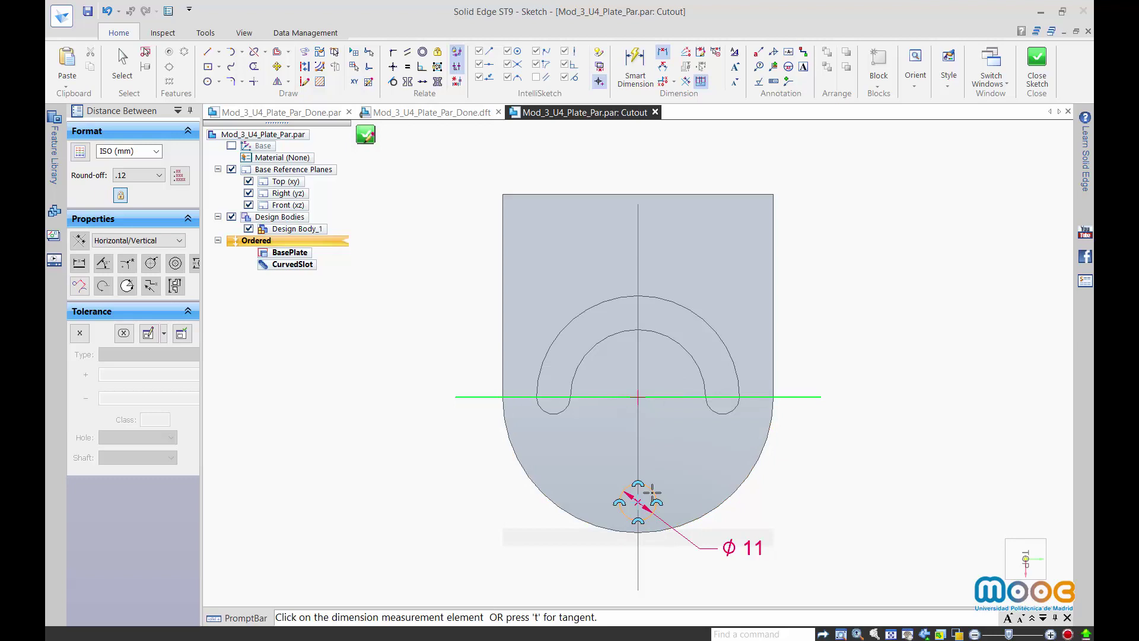
left_click(653, 491)
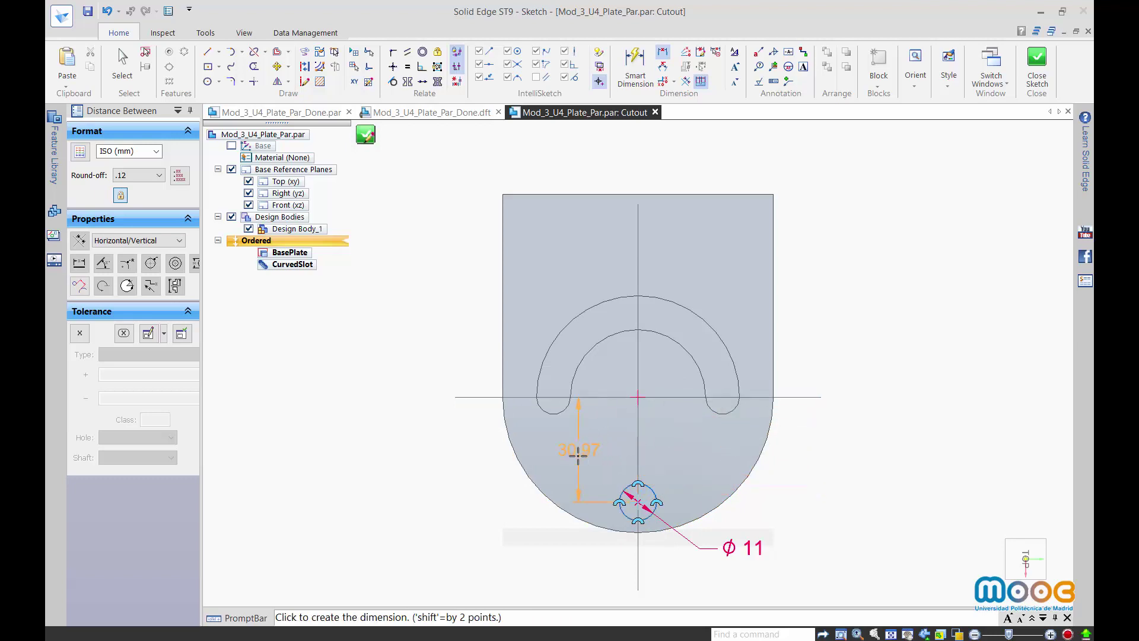
left_click(584, 461)
type("30")
key("Return")
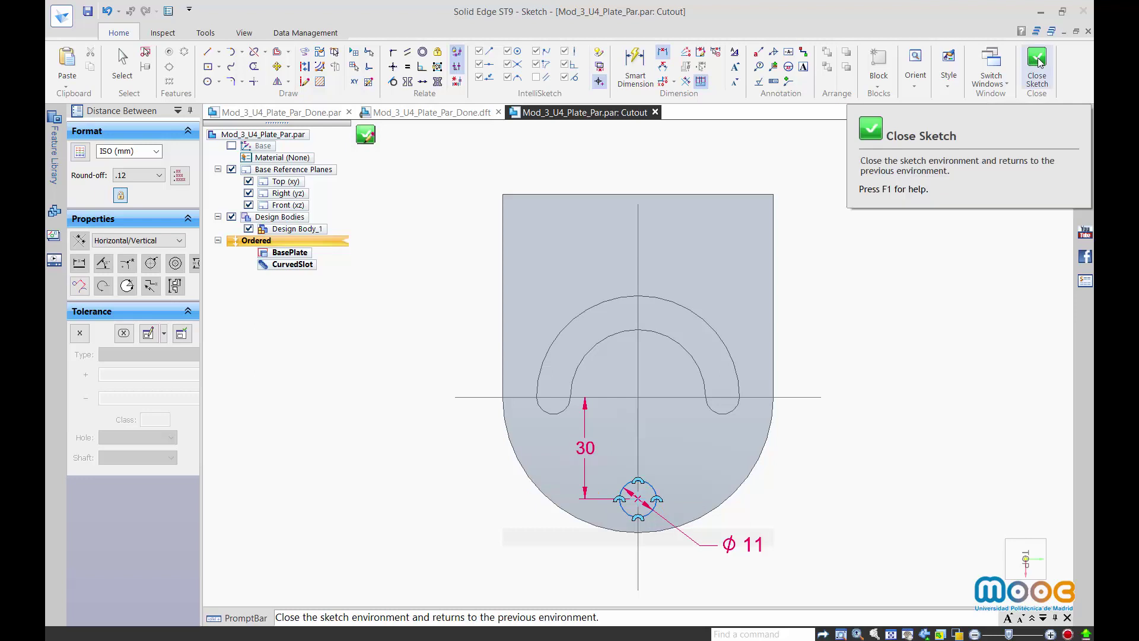
Finish the circle sketch, cut it downward through all of the plate as a feature named ArcHole, and save the part.
left_click(1038, 59)
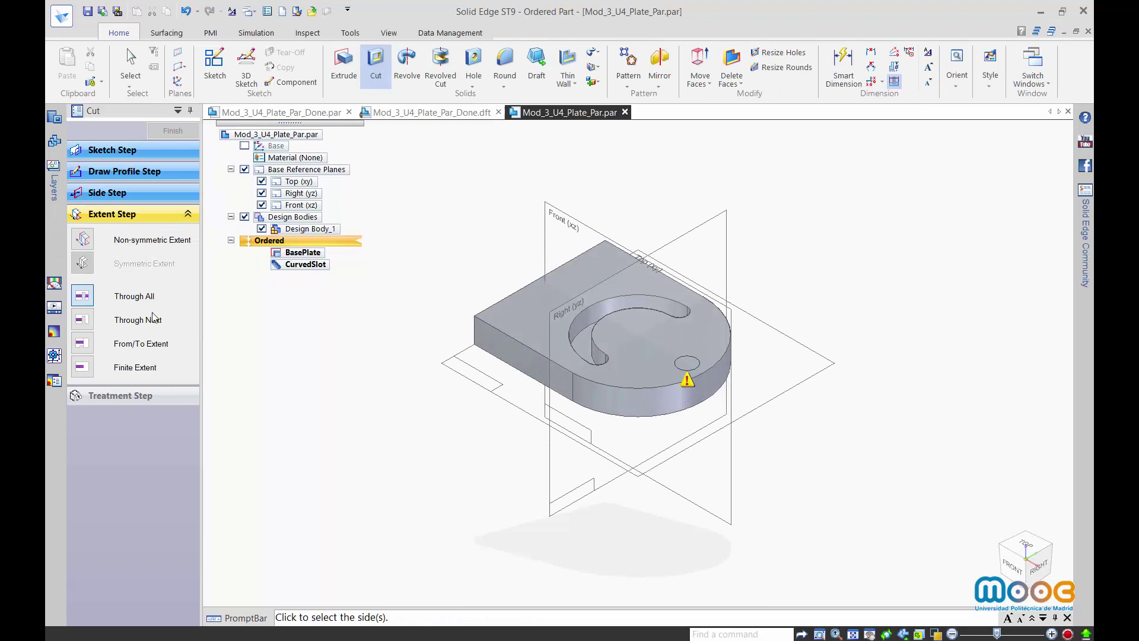
left_click(419, 526)
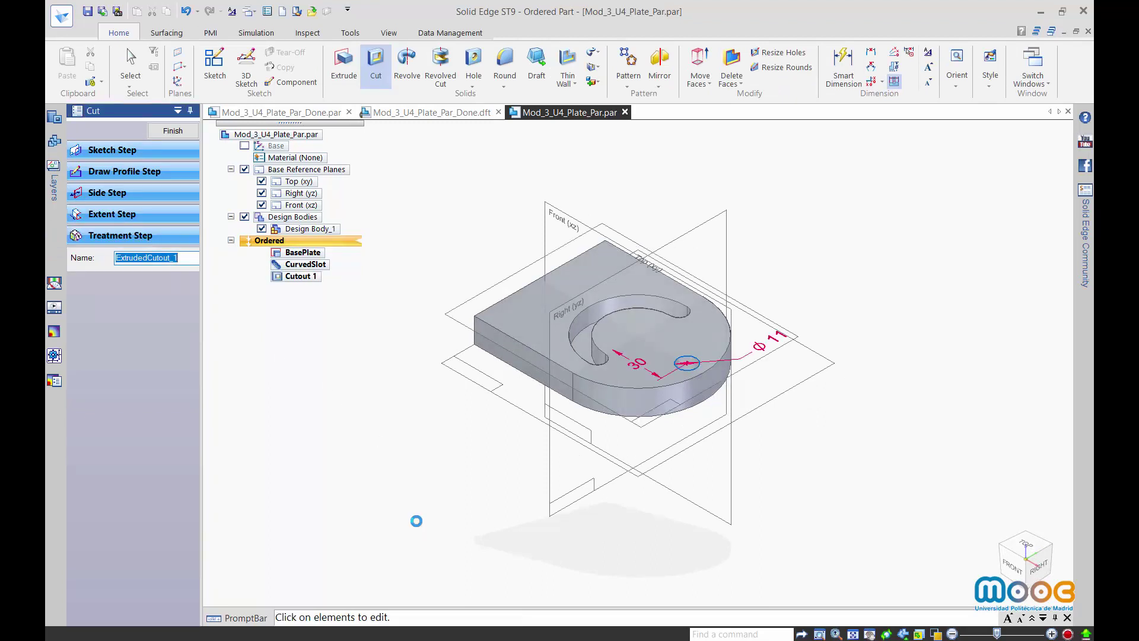
type("ArcHole")
key("Return")
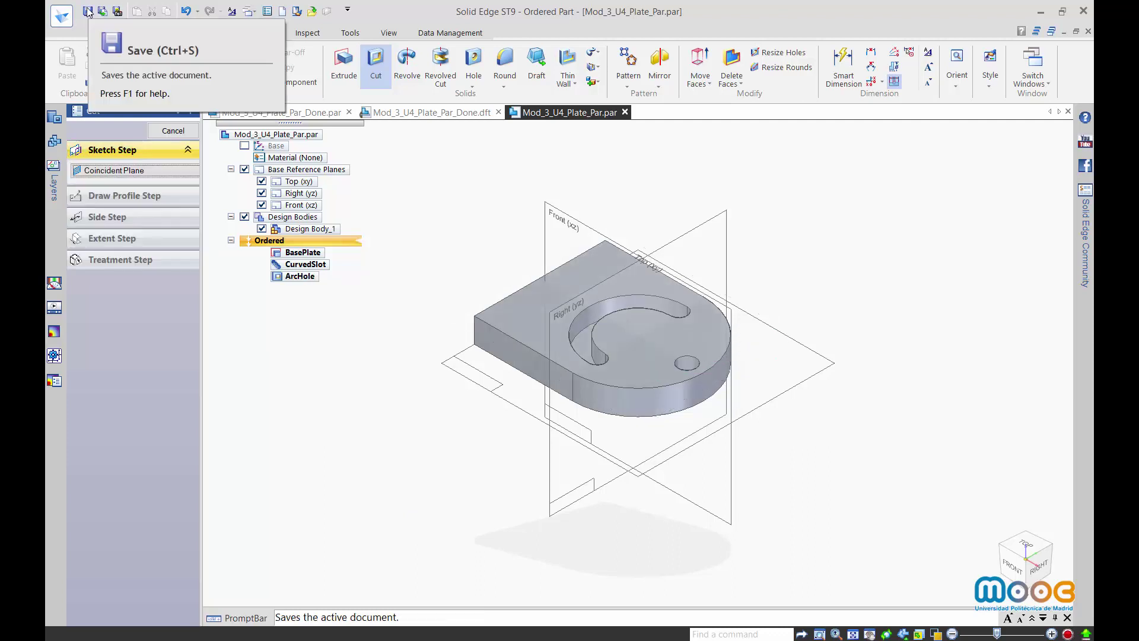
left_click(87, 12)
Check PatternArcHoles in the finished part, and in Mod_3_U4_Plate_Par start a Pattern of the ArcHole feature on the plate's top face.
left_click(281, 112)
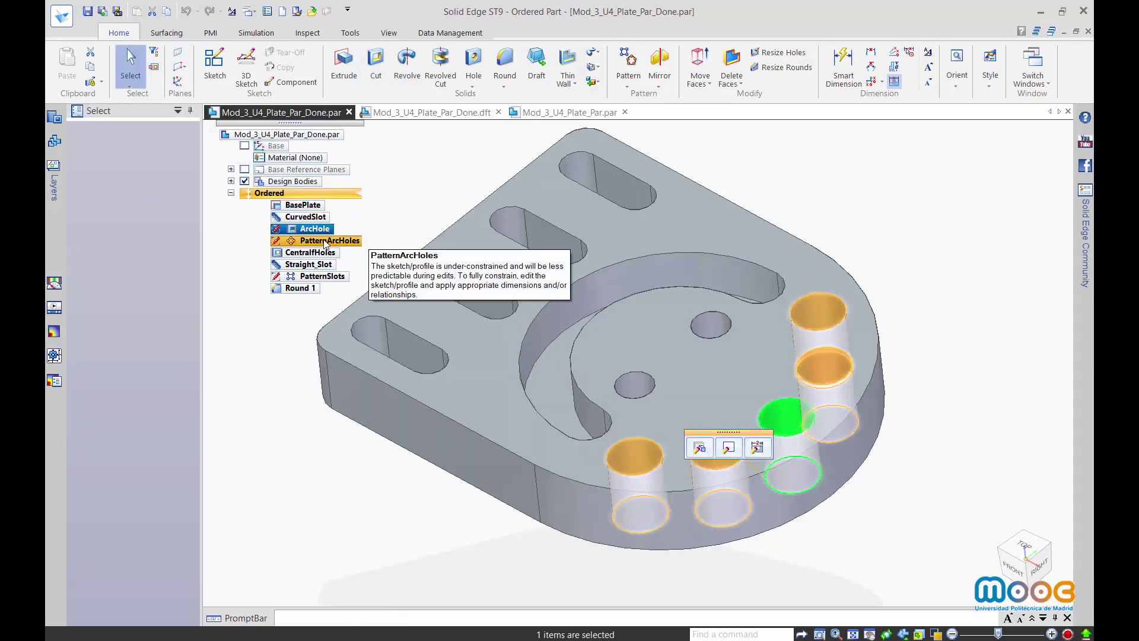
left_click(569, 112)
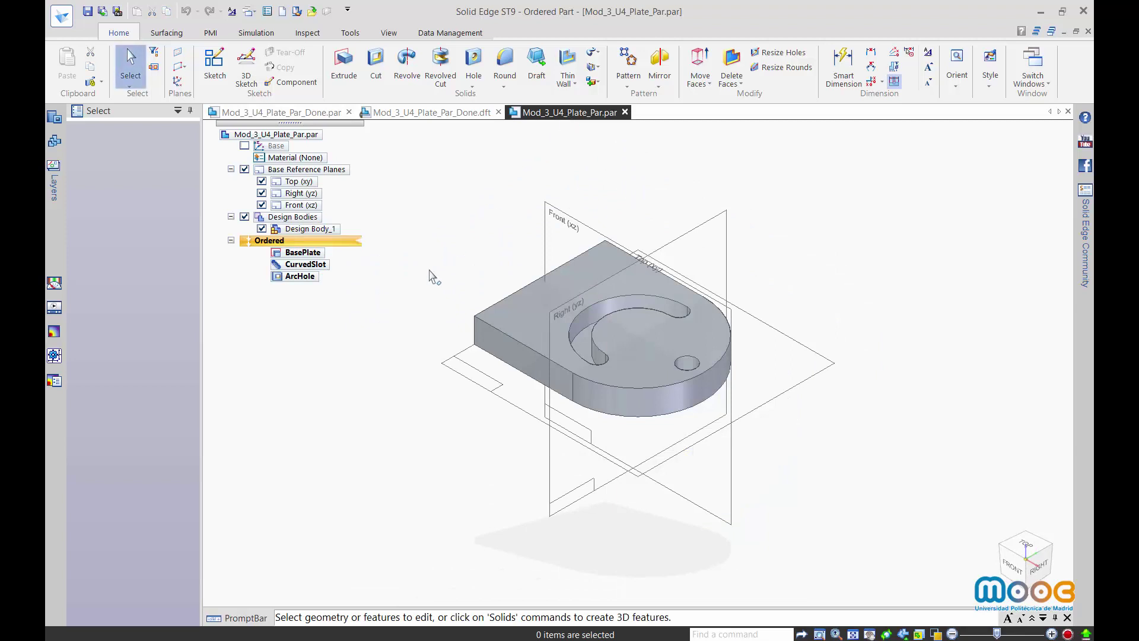
left_click(299, 276)
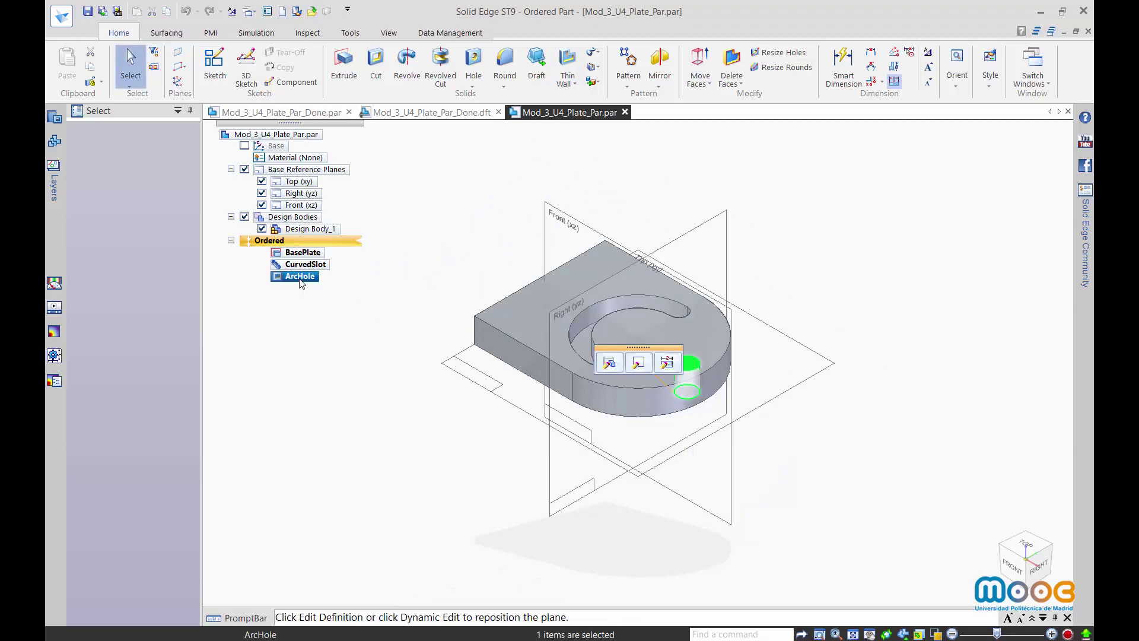
left_click(629, 61)
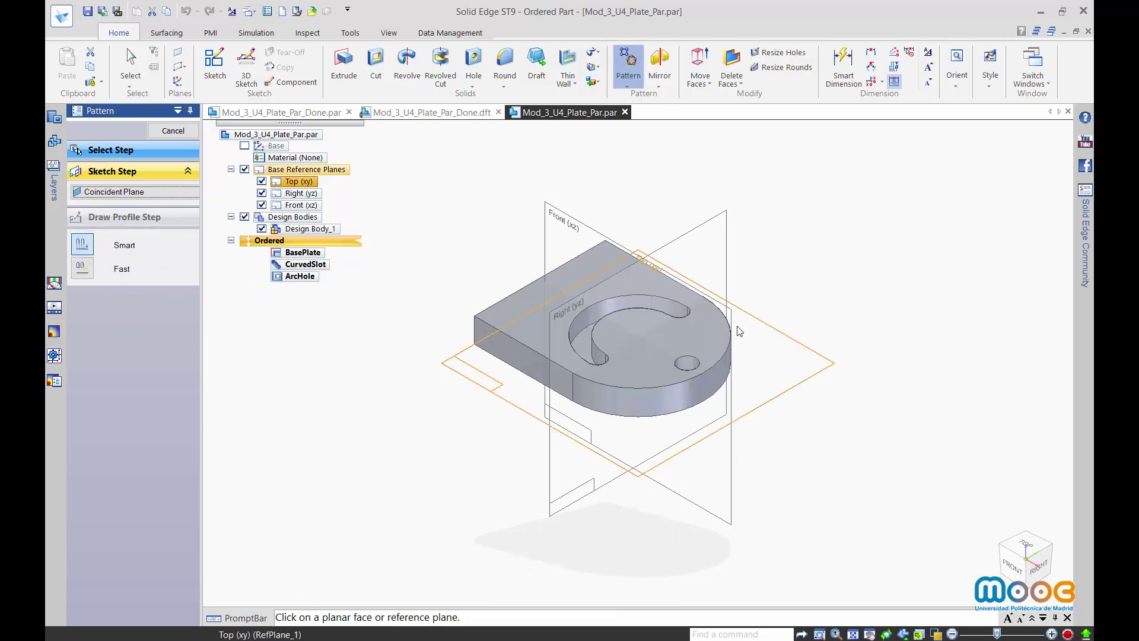
left_click(709, 333)
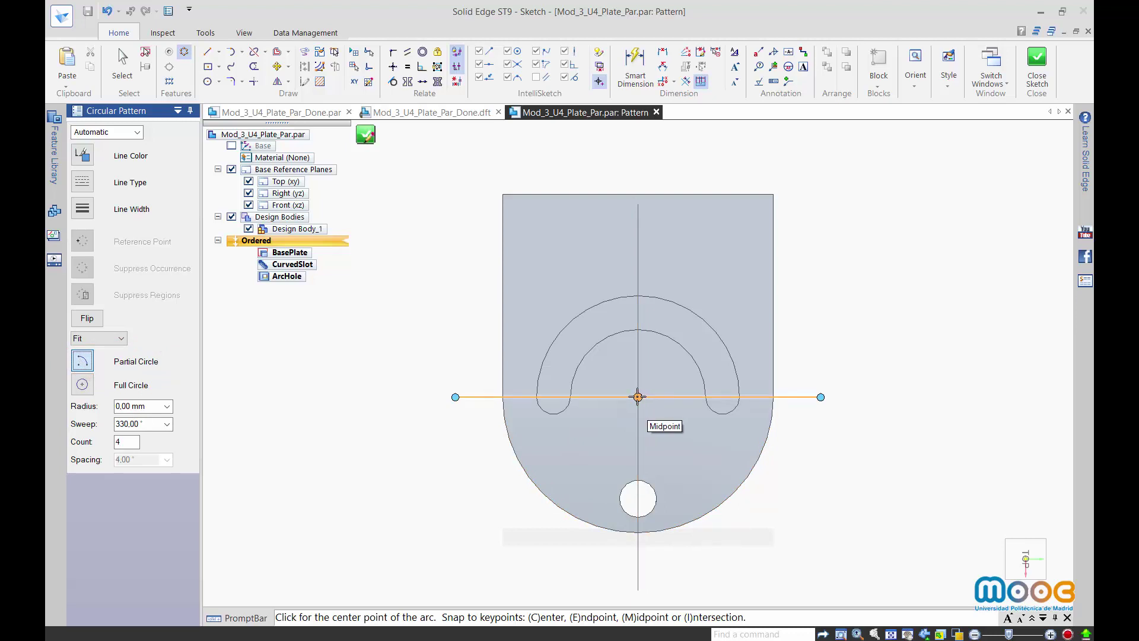
Draw a partial circular pattern with about 56 mm radius and 142° sweep around the axes' intersection, spanning the rounded end, with a count of 5.
left_click(638, 397)
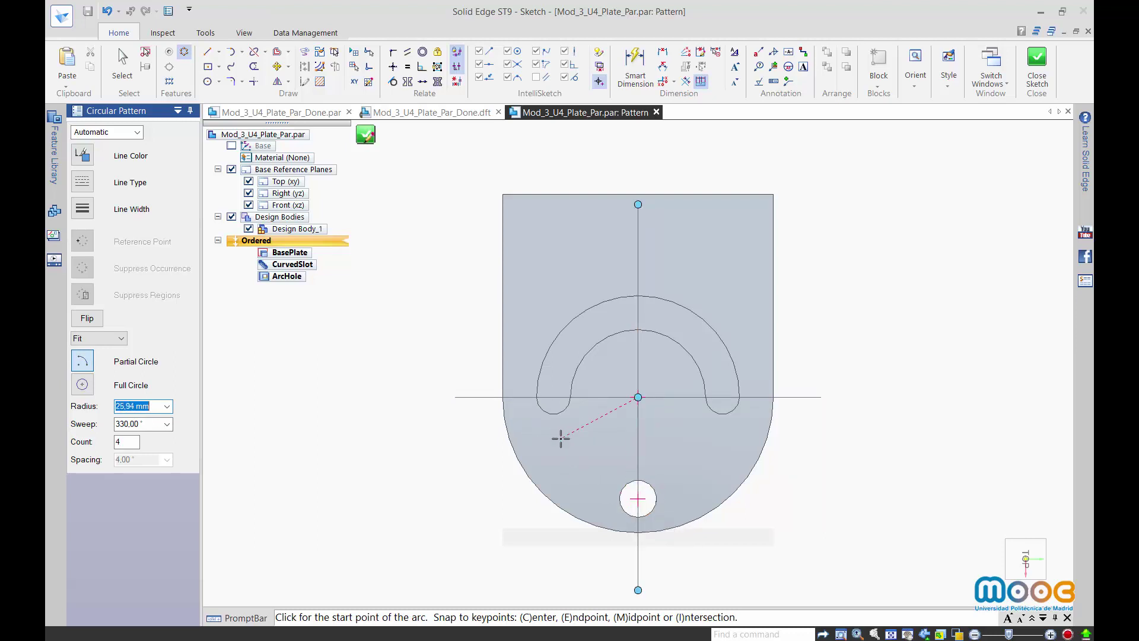
left_click(463, 471)
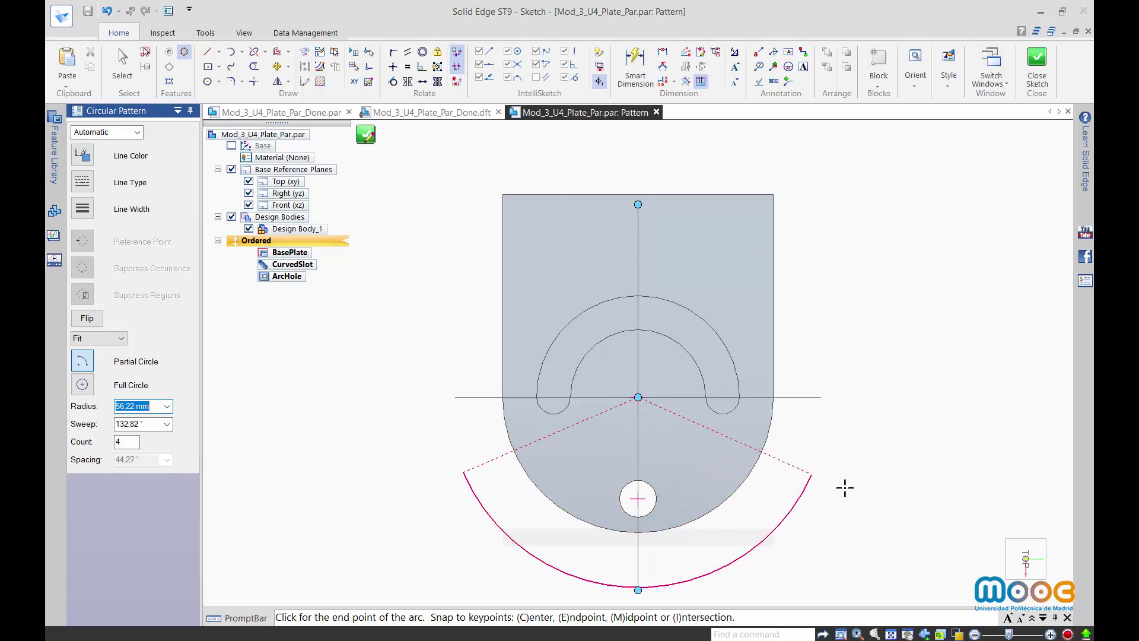
left_click(849, 453)
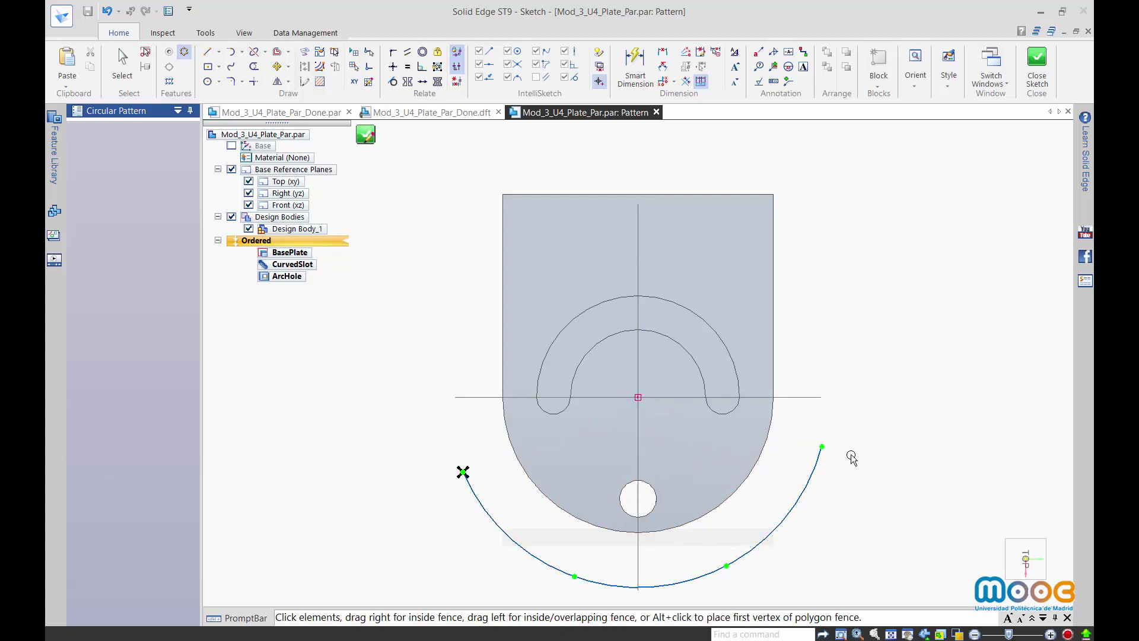
double_click(118, 441)
type("5")
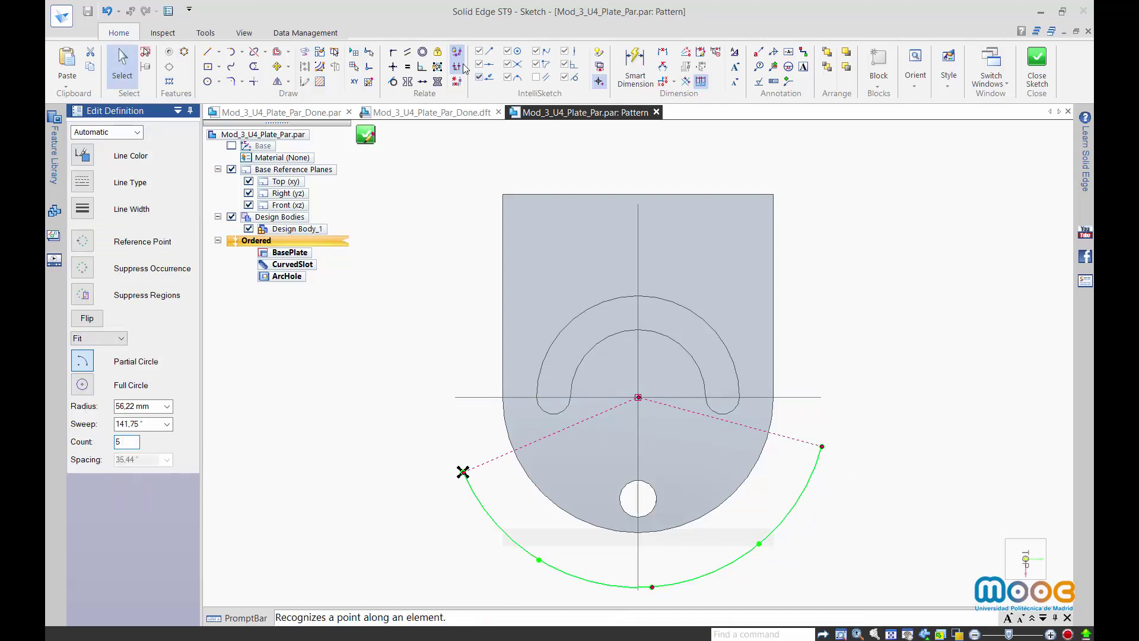
Connect the pattern arc's middle occurrence to the vertical axis.
left_click(392, 54)
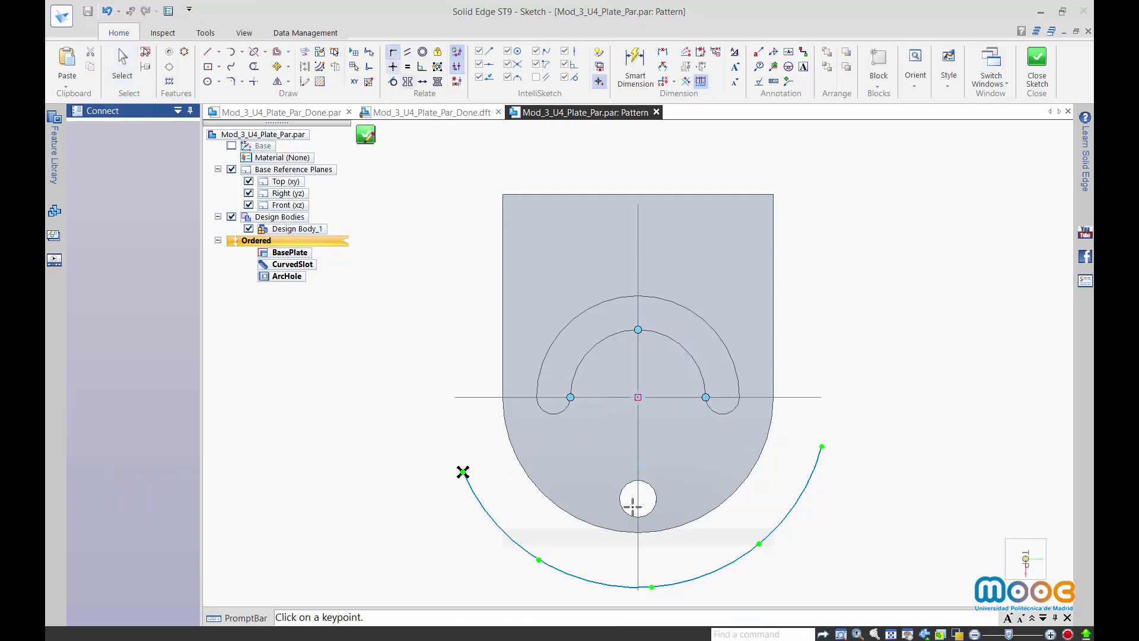
left_click(652, 586)
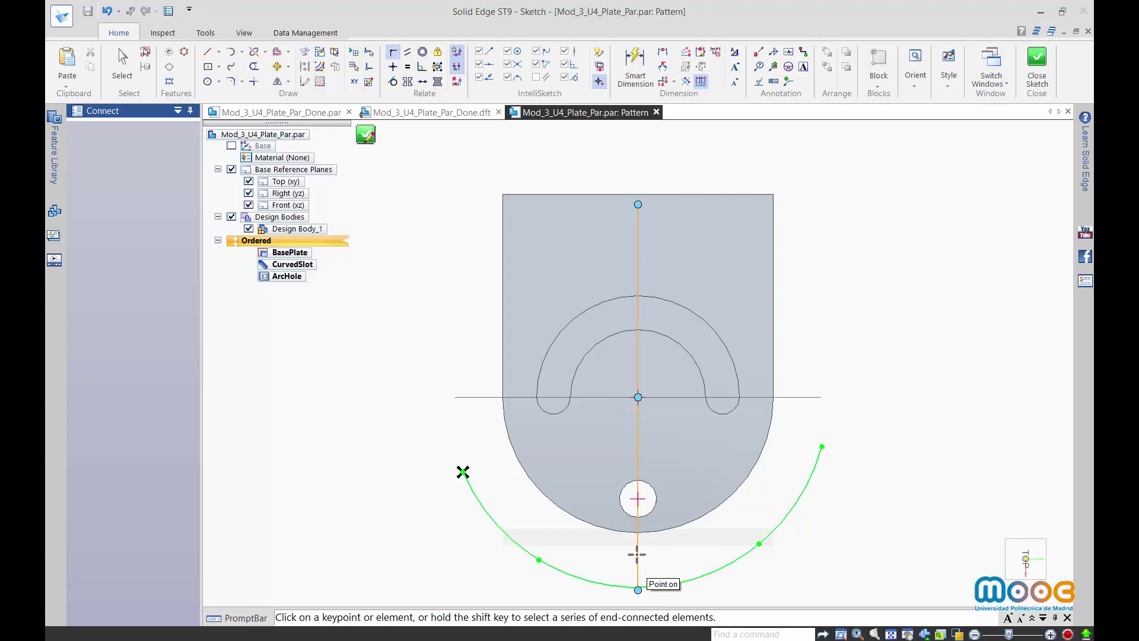
left_click(637, 554)
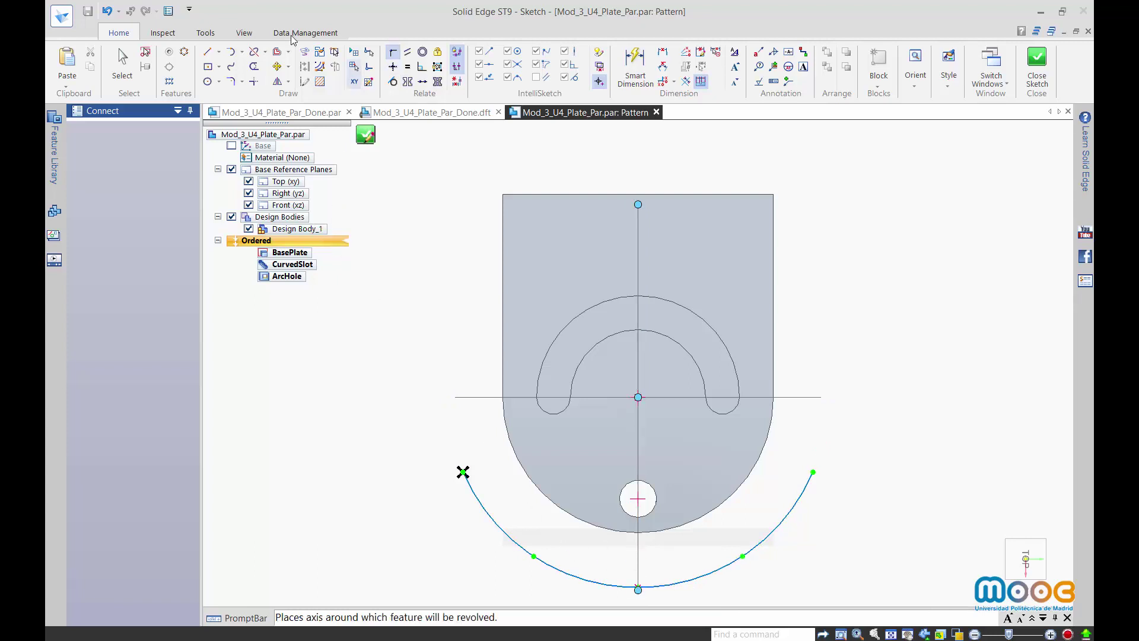
Shrink the pattern arc to a radius of about 46 mm and give it Fixed spacing of 30° between occurrences.
left_click(122, 64)
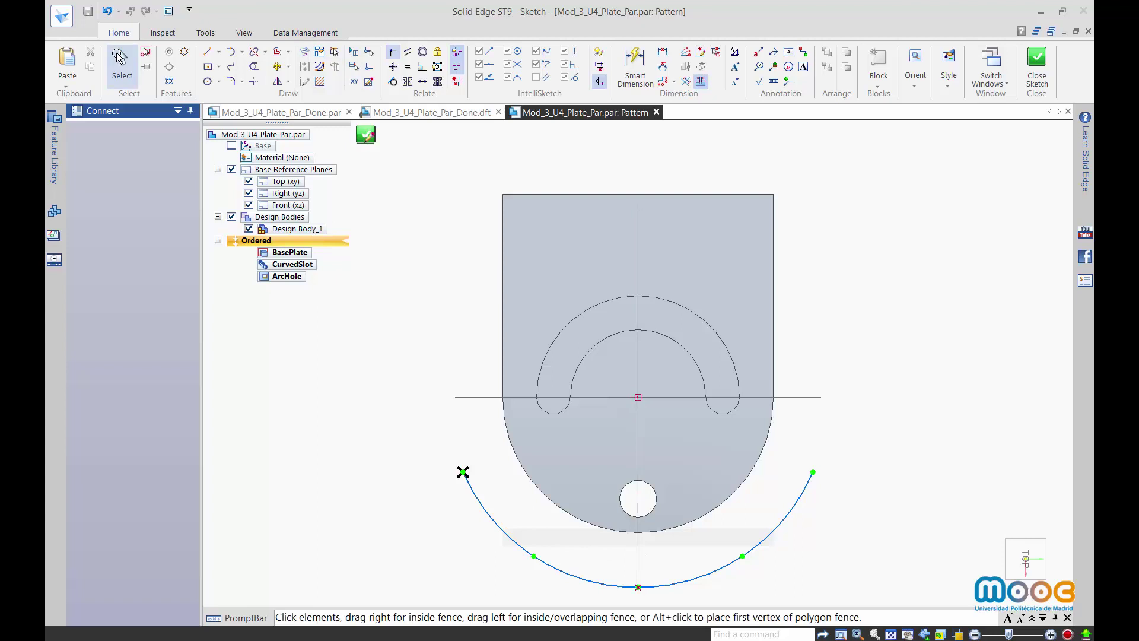
left_click(574, 575)
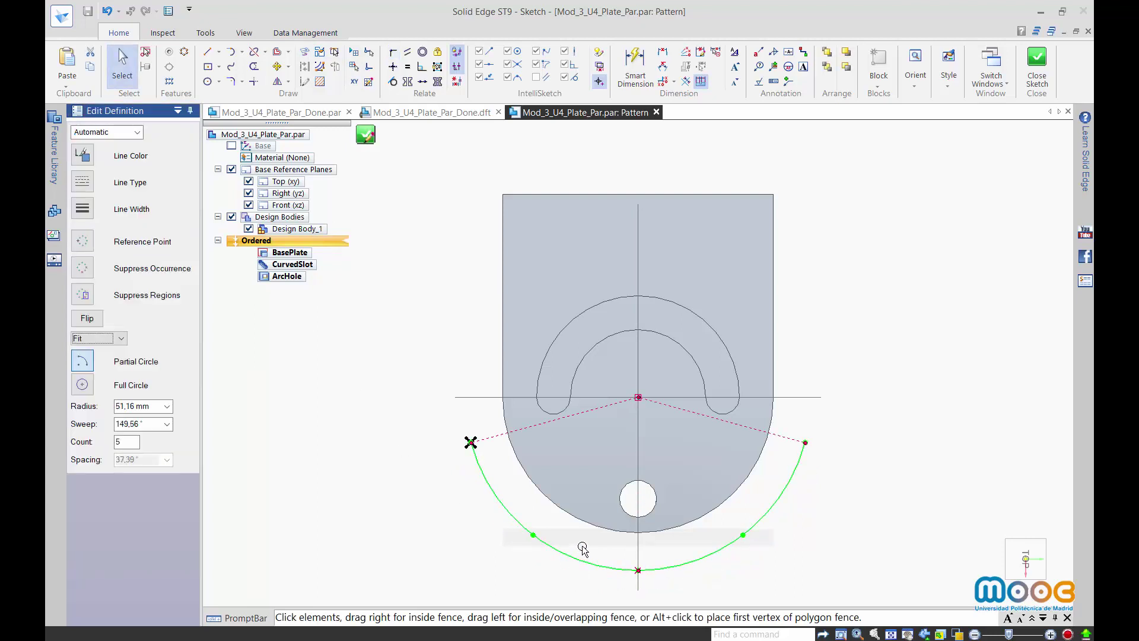
left_click(99, 338)
left_click(97, 358)
left_click(98, 369)
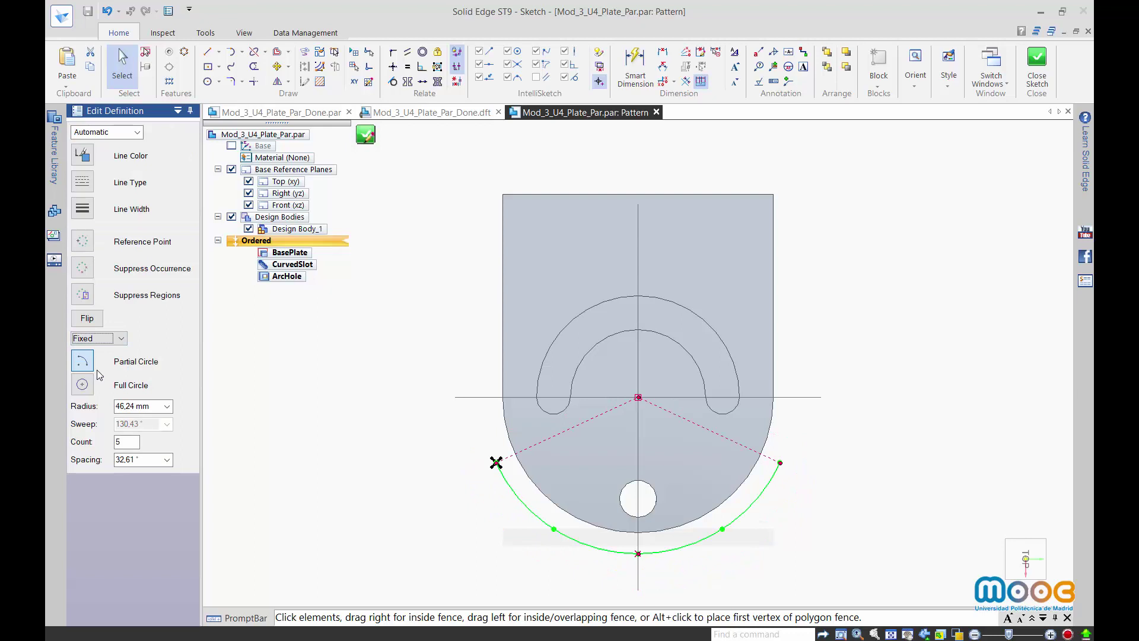
left_click(167, 461)
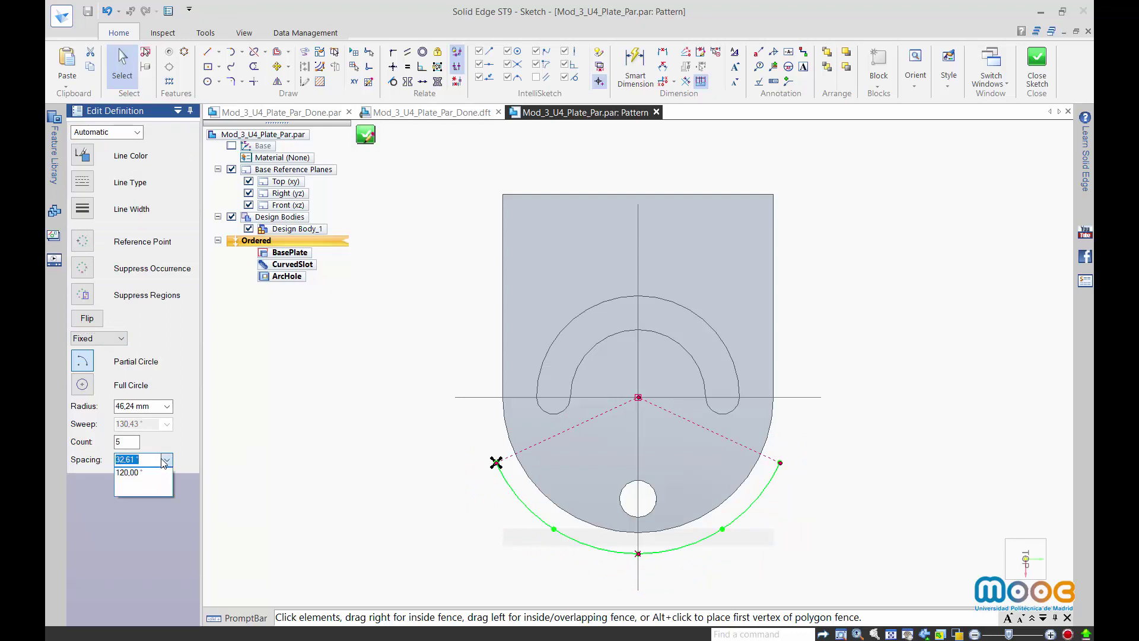
type("30")
key("Return")
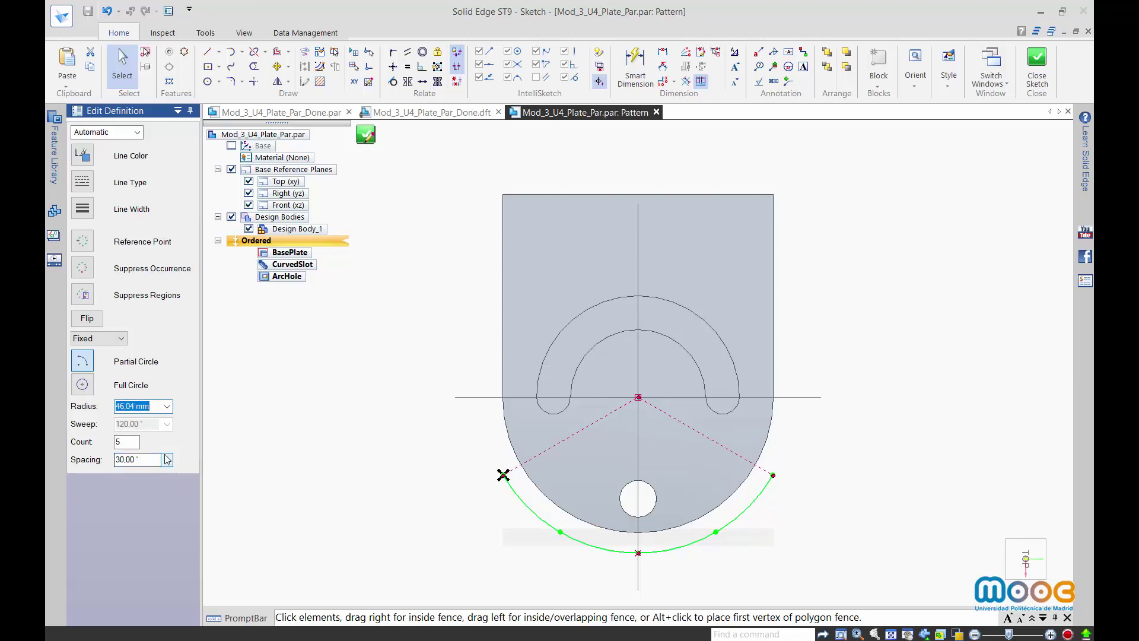
key("Return")
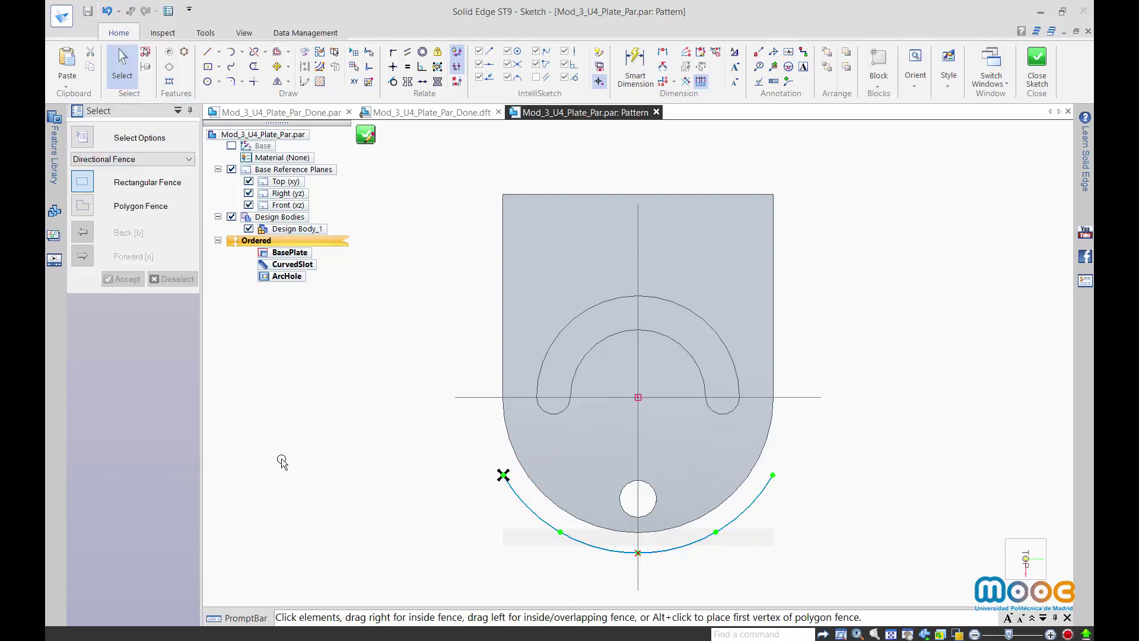
Make the middle occurrence on the vertical axis the reference point of the circular pattern.
left_click(505, 478)
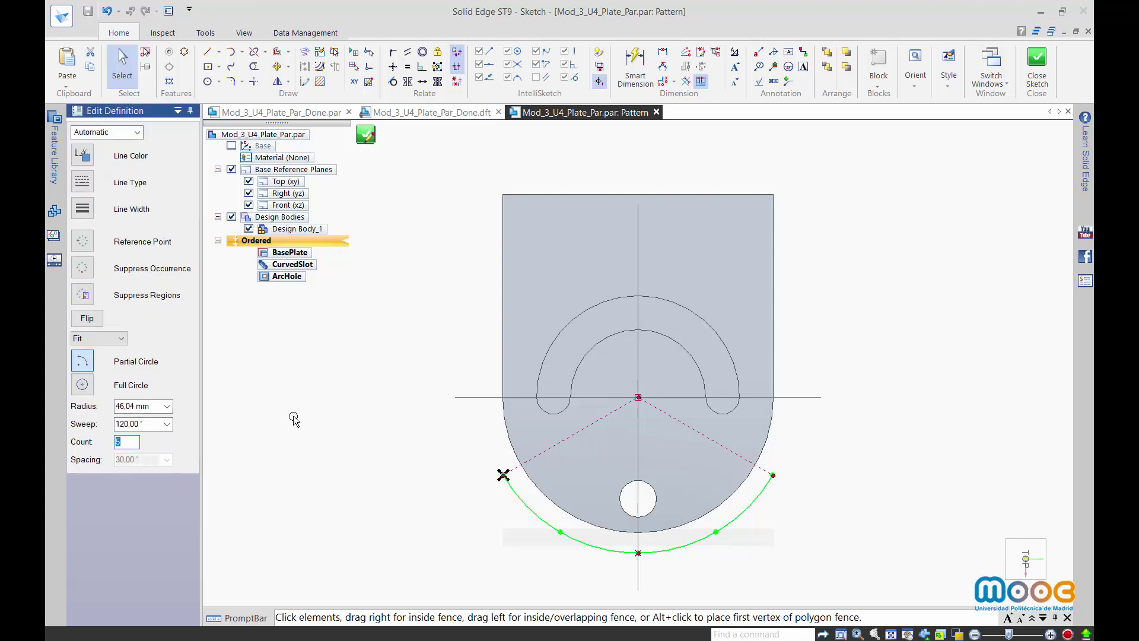
left_click(82, 241)
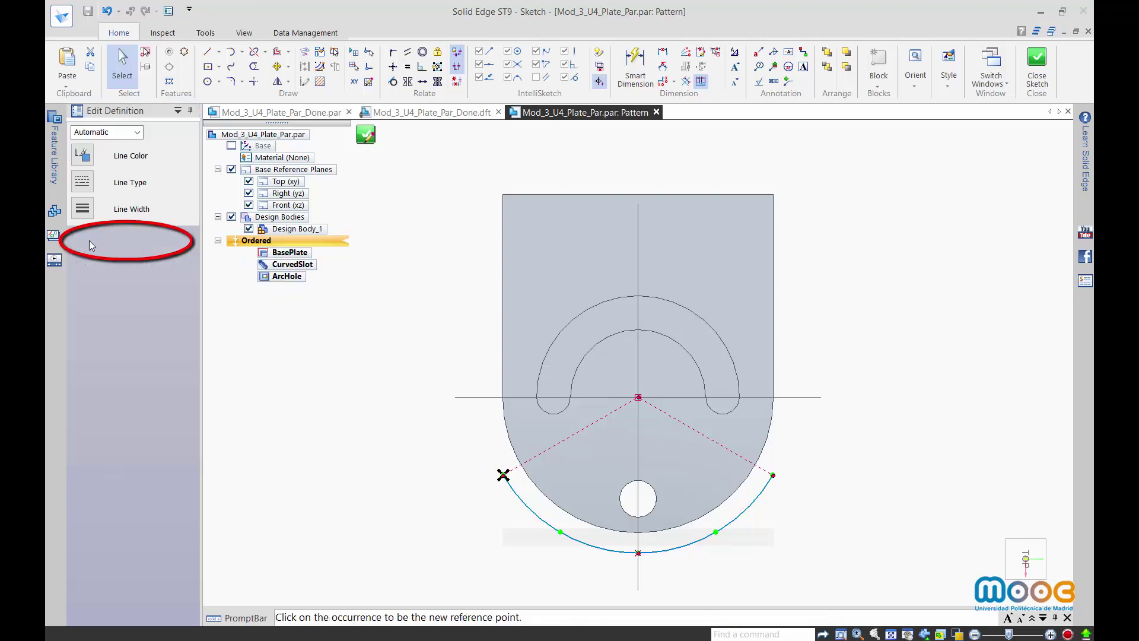
left_click(637, 554)
Finish the pattern sketch, name the feature PatternArcHoles and save the part.
left_click(1038, 58)
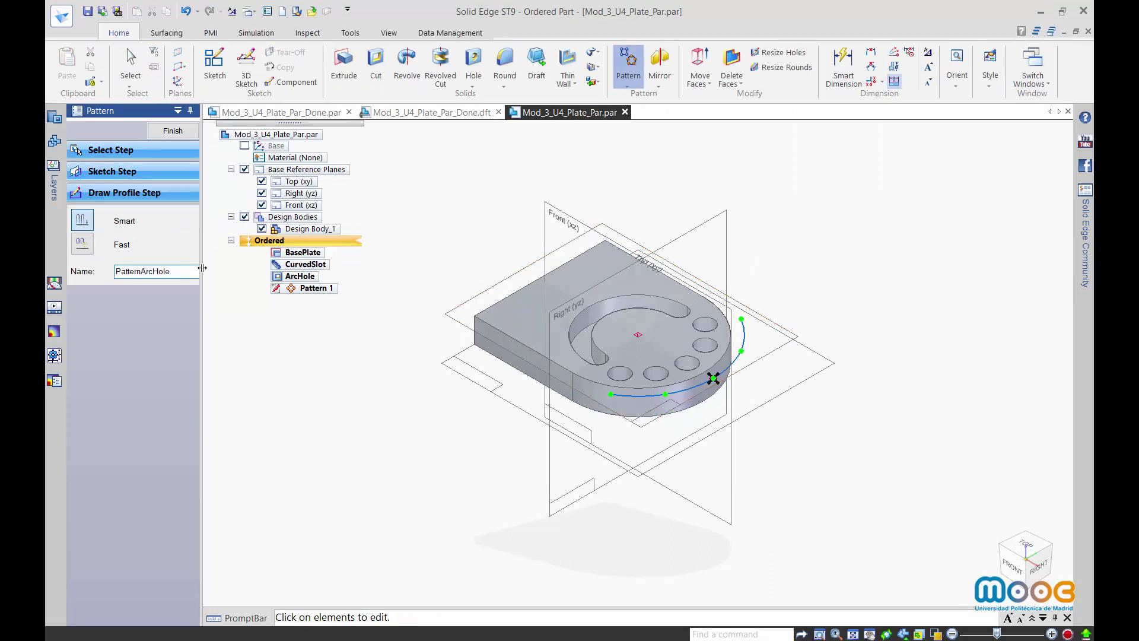
key("Return")
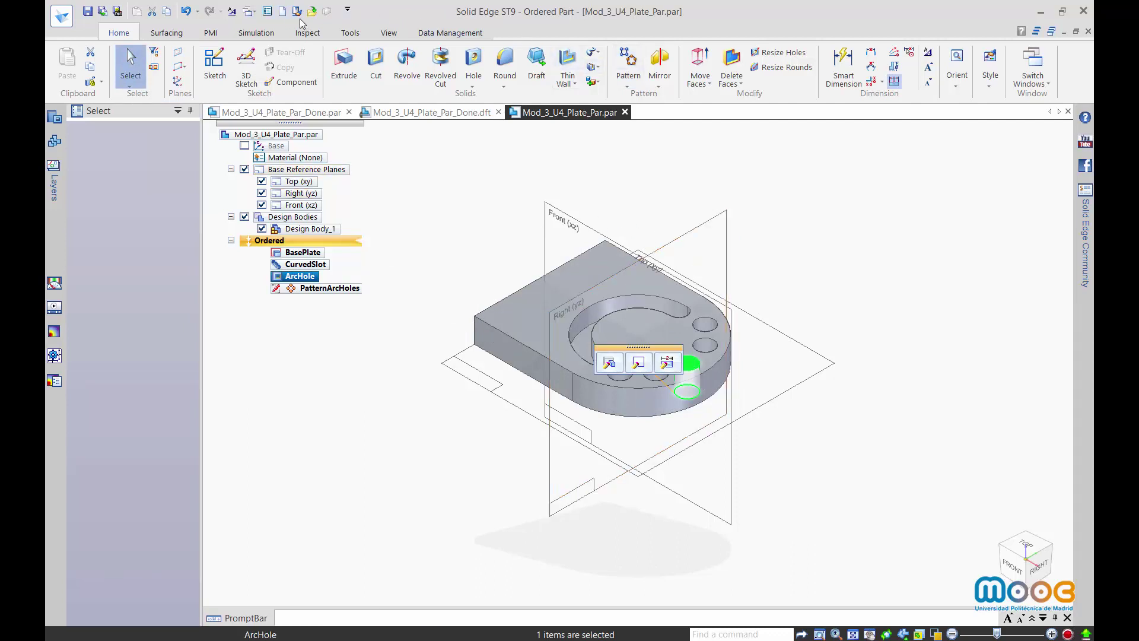
left_click(88, 12)
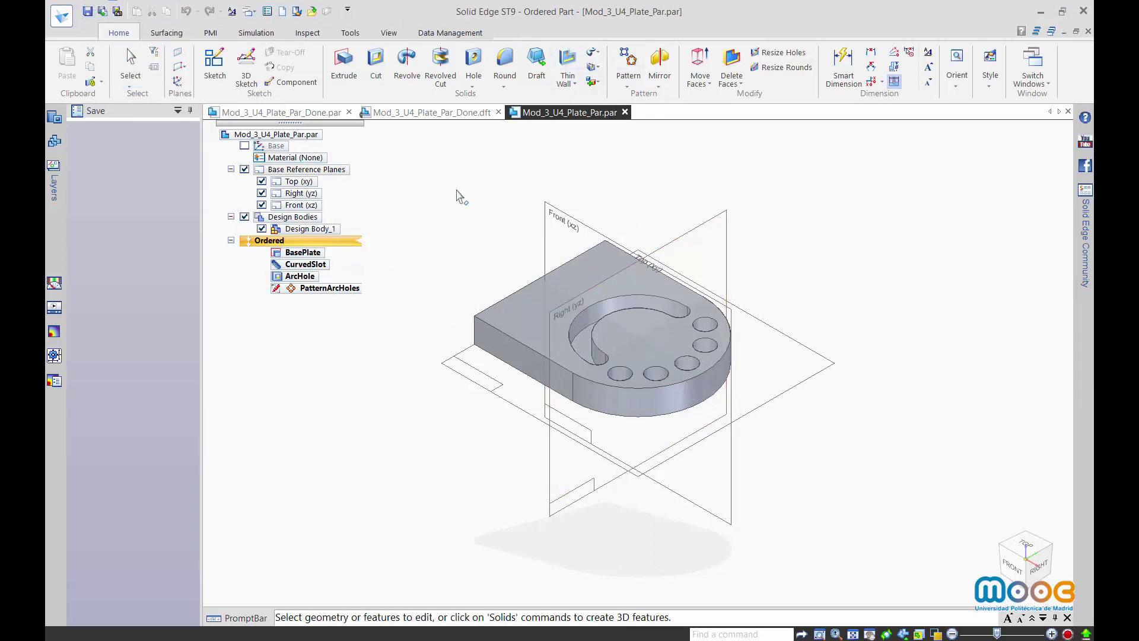
Return to the finished part Mod_3_U4_Plate_Par_Done.par.
left_click(281, 112)
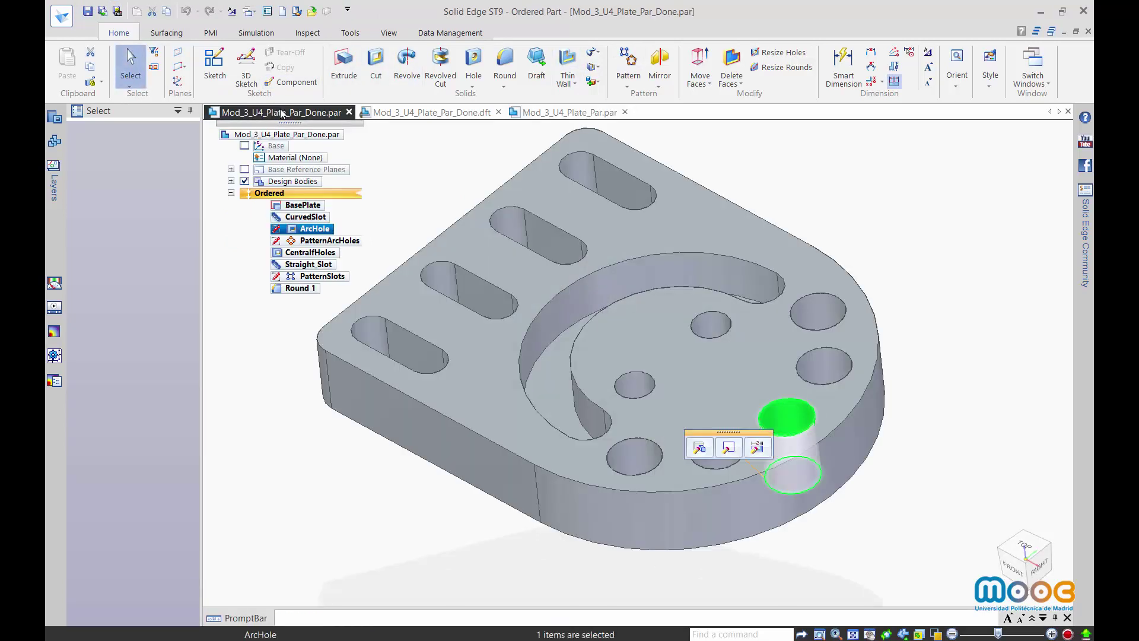